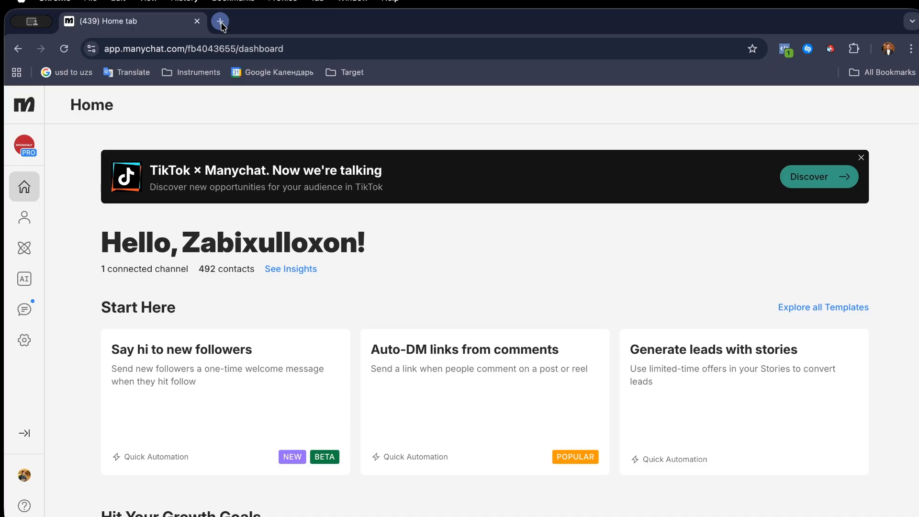
- Search the web for "manychat price" in a new browser tab and open Manychat's "Pricing Info from Free to Pro" page
{"action": "left_click", "coordinate": [220, 22]}
{"action": "type", "text": "manychat"}
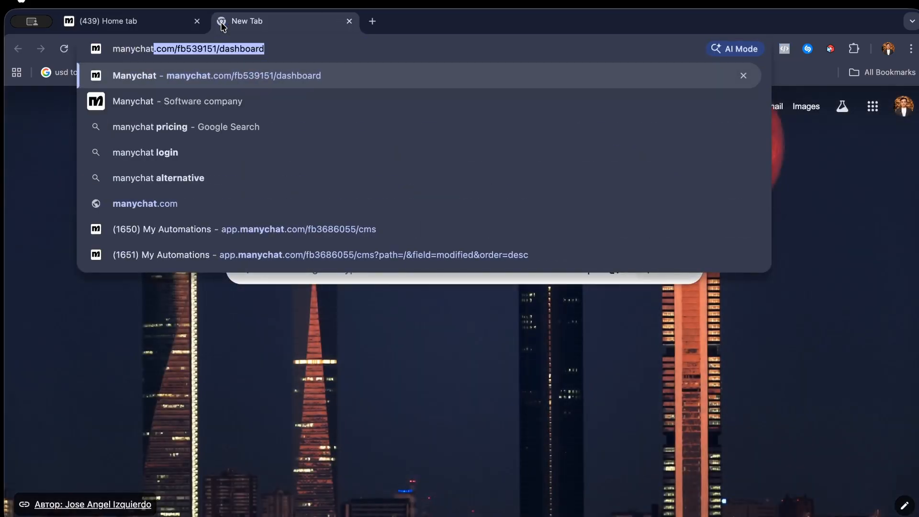
{"action": "type", "text": " price"}
{"action": "key", "text": "Return"}
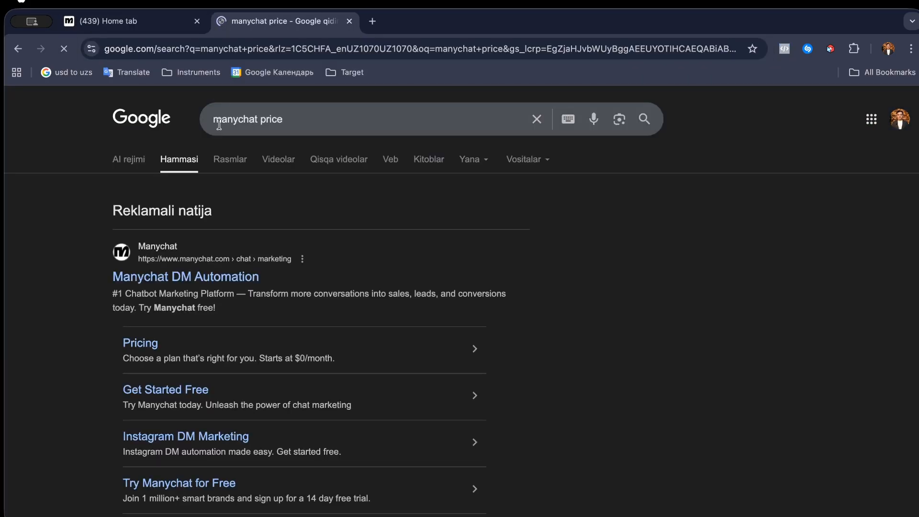
{"action": "scroll", "coordinate": [210, 283], "scroll_direction": "down", "scroll_amount": 7}
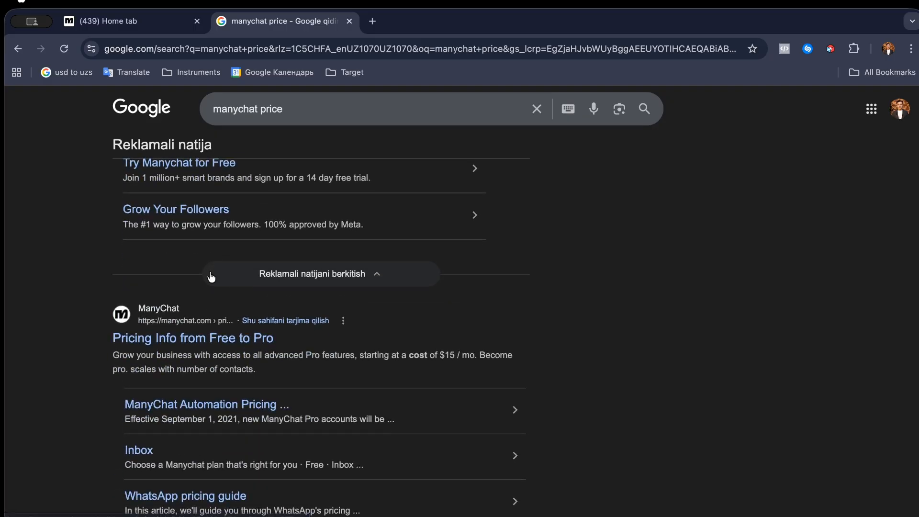
{"action": "scroll", "coordinate": [211, 340], "scroll_direction": "down", "scroll_amount": 5}
{"action": "scroll", "coordinate": [213, 287], "scroll_direction": "up", "scroll_amount": 3}
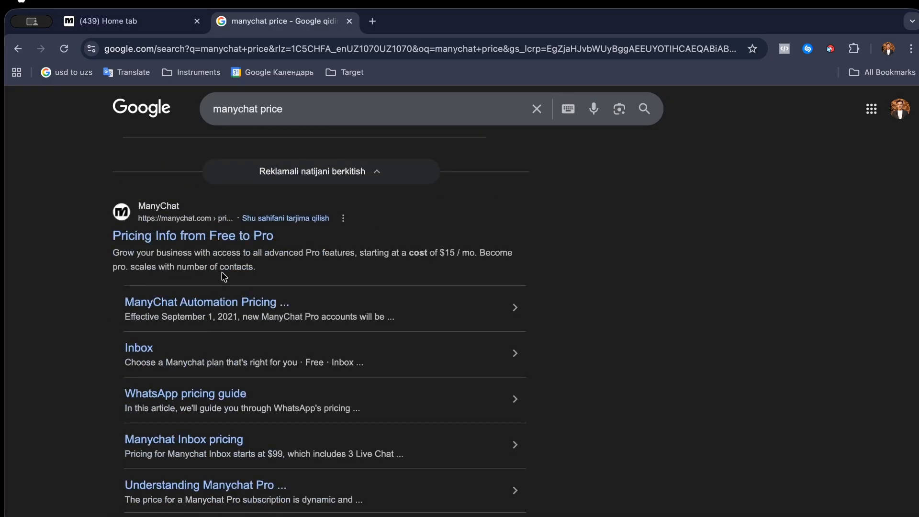
{"action": "left_click", "coordinate": [214, 241]}
- Review the pricing plans and estimate the monthly plan cost for 22050 contacts with the cost calculator
{"action": "scroll", "coordinate": [401, 330], "scroll_direction": "down", "scroll_amount": 5}
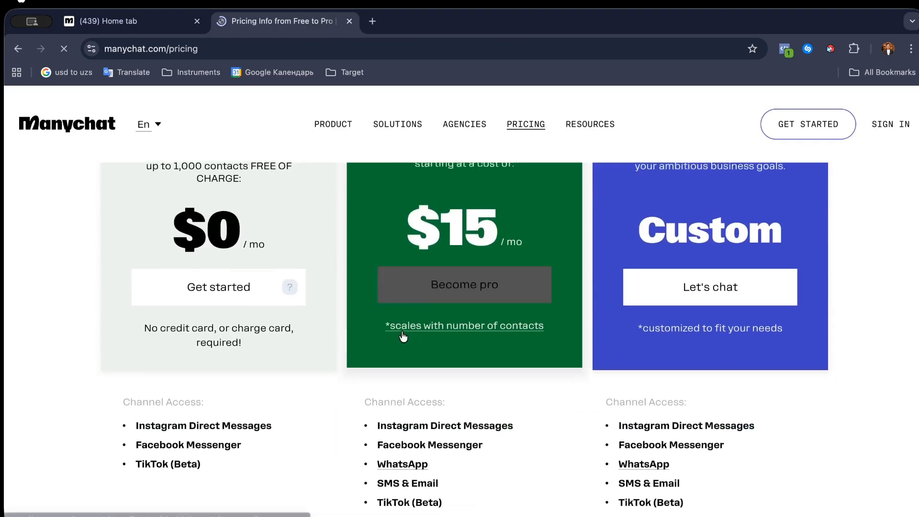
{"action": "scroll", "coordinate": [401, 334], "scroll_direction": "up", "scroll_amount": 2}
{"action": "scroll", "coordinate": [431, 320], "scroll_direction": "down", "scroll_amount": 6}
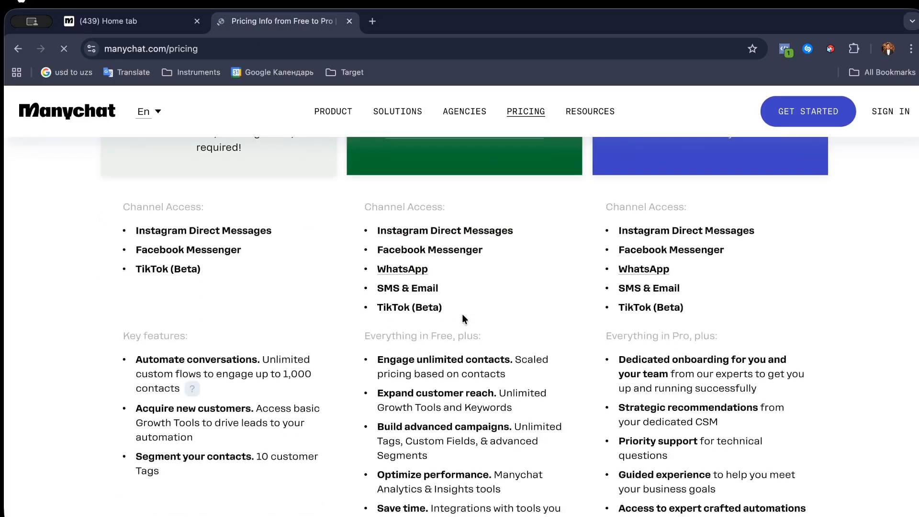
{"action": "scroll", "coordinate": [463, 319], "scroll_direction": "up", "scroll_amount": 8}
{"action": "scroll", "coordinate": [462, 319], "scroll_direction": "down", "scroll_amount": 4}
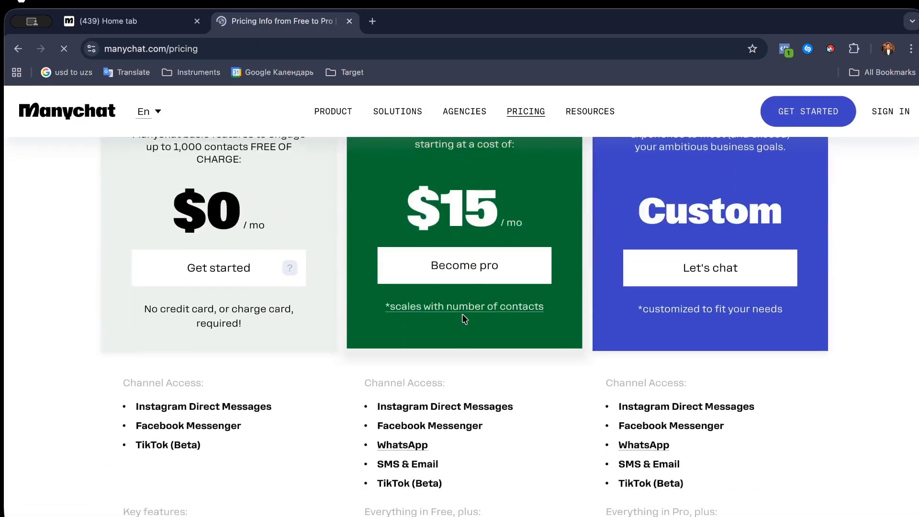
{"action": "scroll", "coordinate": [472, 285], "scroll_direction": "down", "scroll_amount": 10}
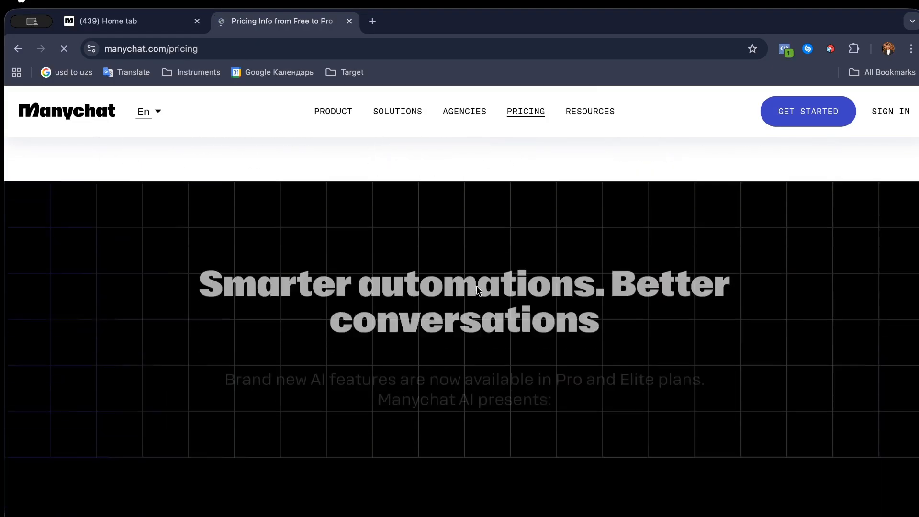
{"action": "scroll", "coordinate": [476, 287], "scroll_direction": "down", "scroll_amount": 12}
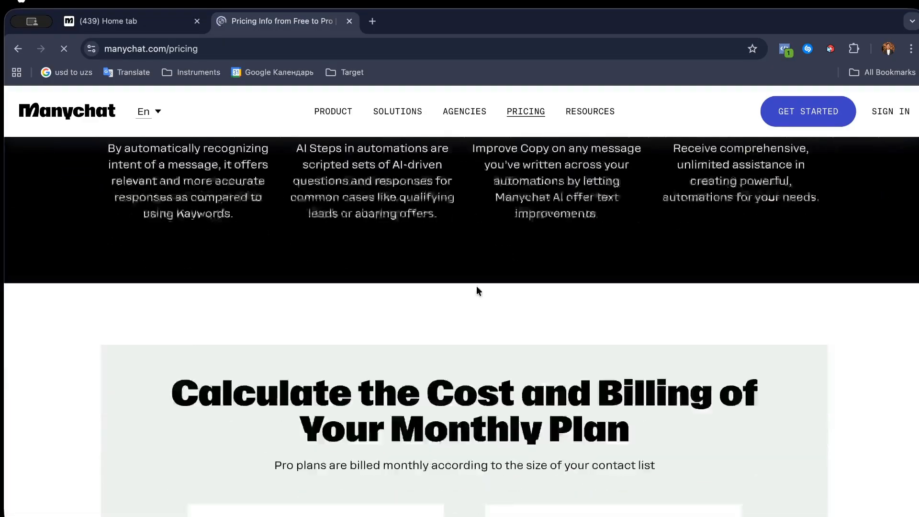
{"action": "scroll", "coordinate": [477, 290], "scroll_direction": "up", "scroll_amount": 1}
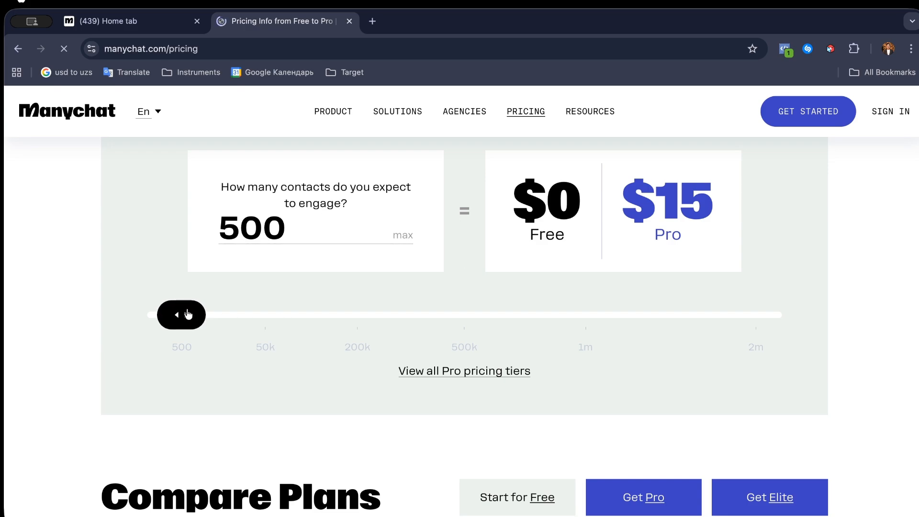
{"action": "left_click_drag", "start_coordinate": [188, 314], "coordinate": [234, 314]}
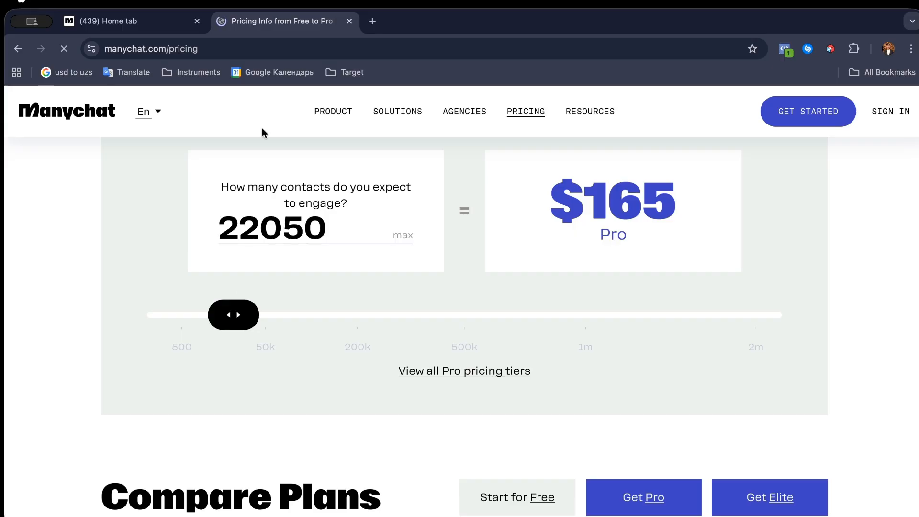
- Return to the Manychat dashboard and filter the contacts to Last Interaction in Instagram more than 1 day ago
{"action": "left_click", "coordinate": [153, 20]}
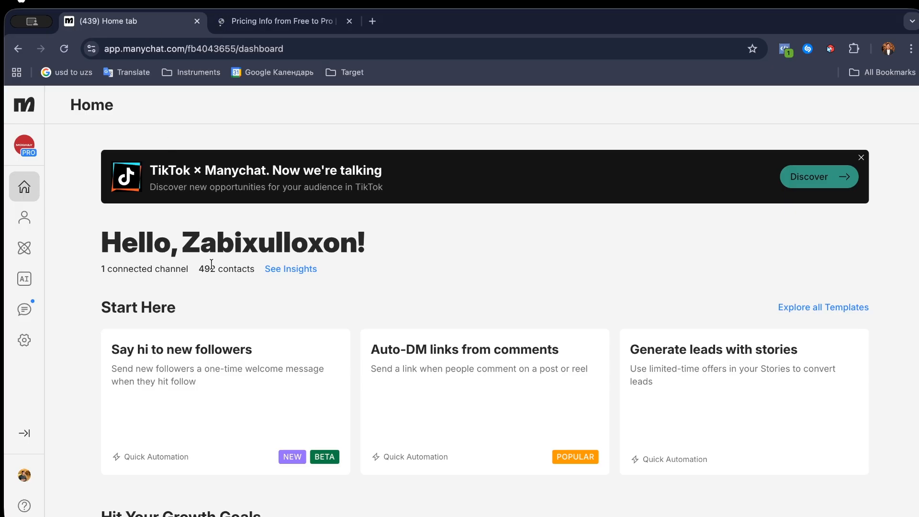
{"action": "left_click", "coordinate": [24, 217]}
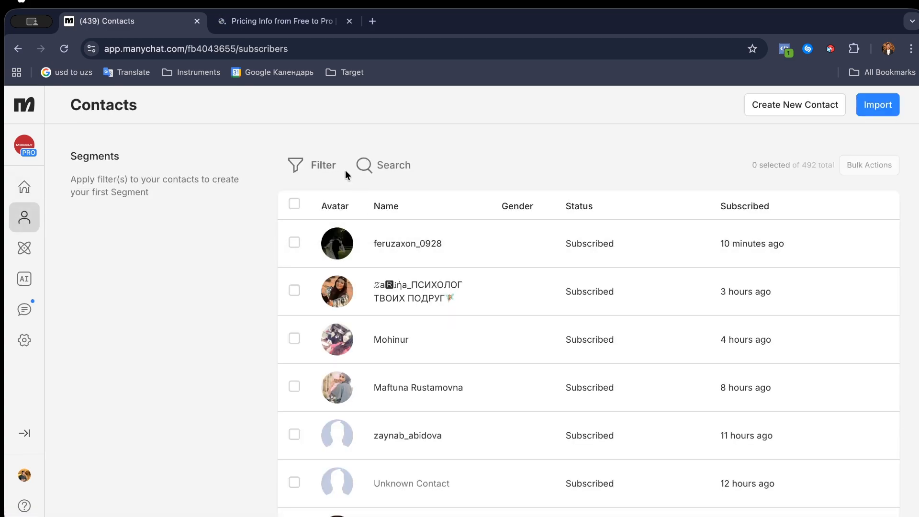
{"action": "left_click", "coordinate": [315, 172]}
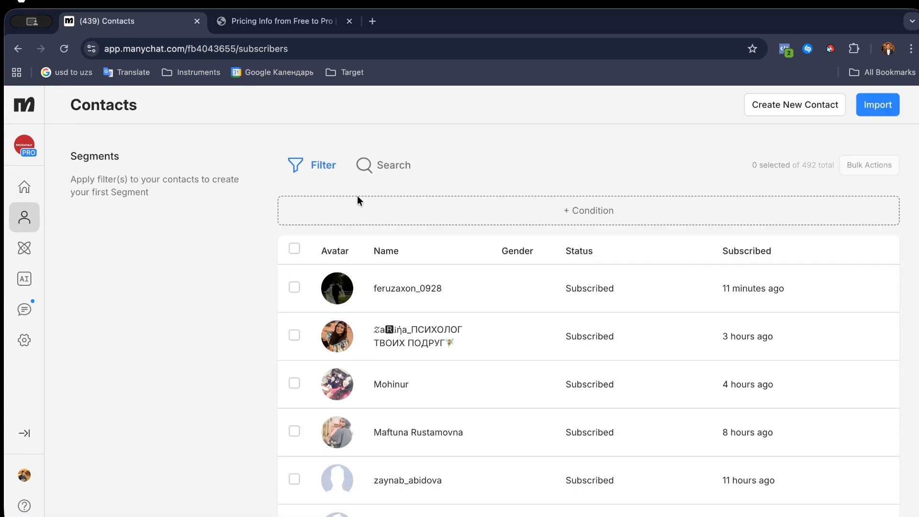
{"action": "left_click", "coordinate": [539, 216]}
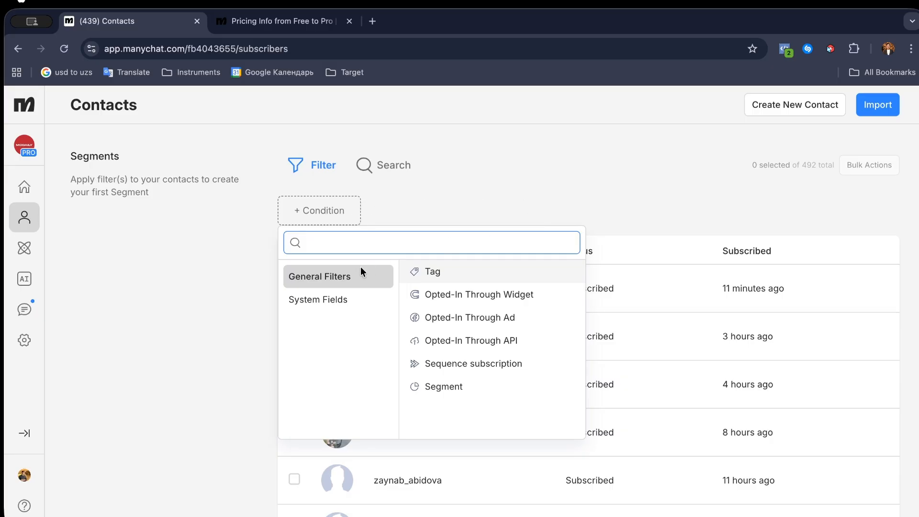
{"action": "left_click", "coordinate": [339, 300]}
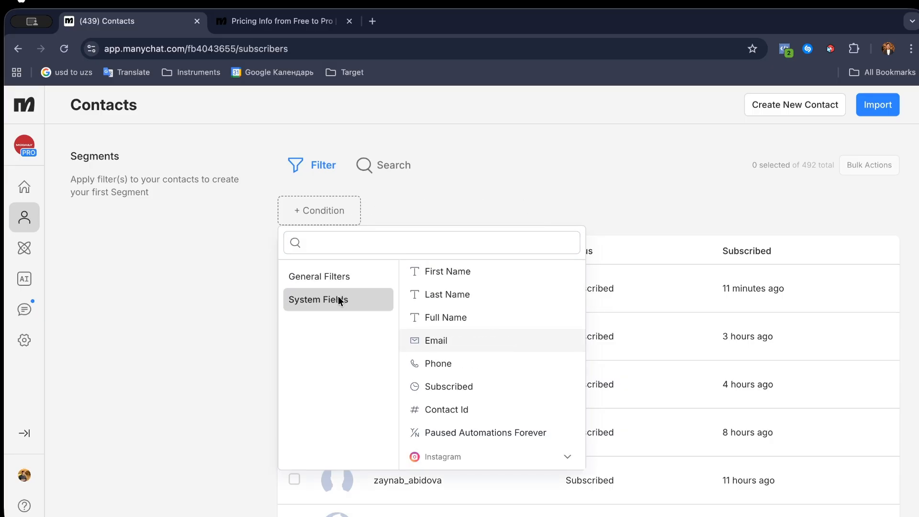
{"action": "left_click", "coordinate": [468, 457]}
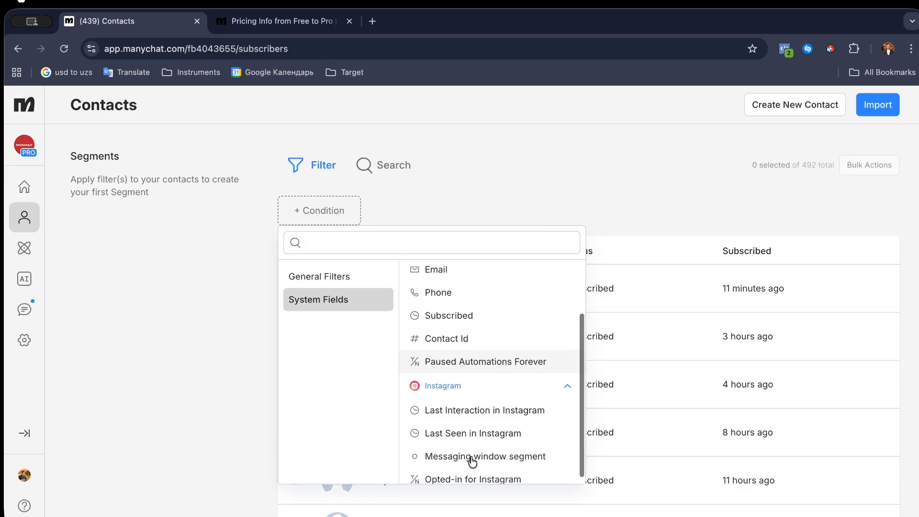
{"action": "left_click", "coordinate": [480, 404]}
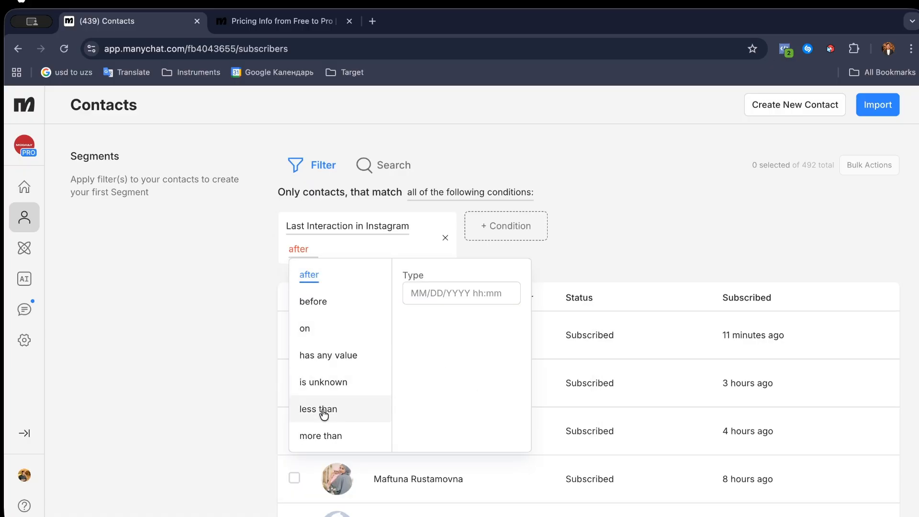
{"action": "left_click", "coordinate": [328, 435]}
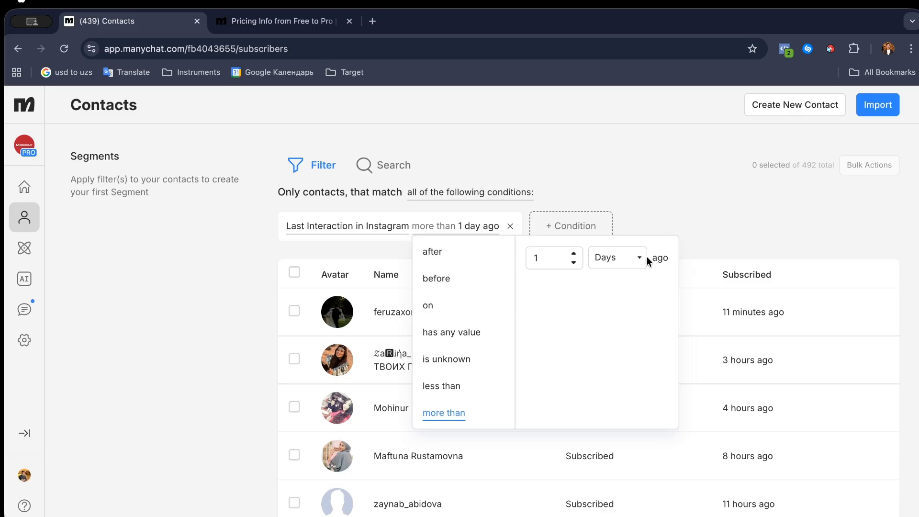
{"action": "left_click", "coordinate": [685, 208]}
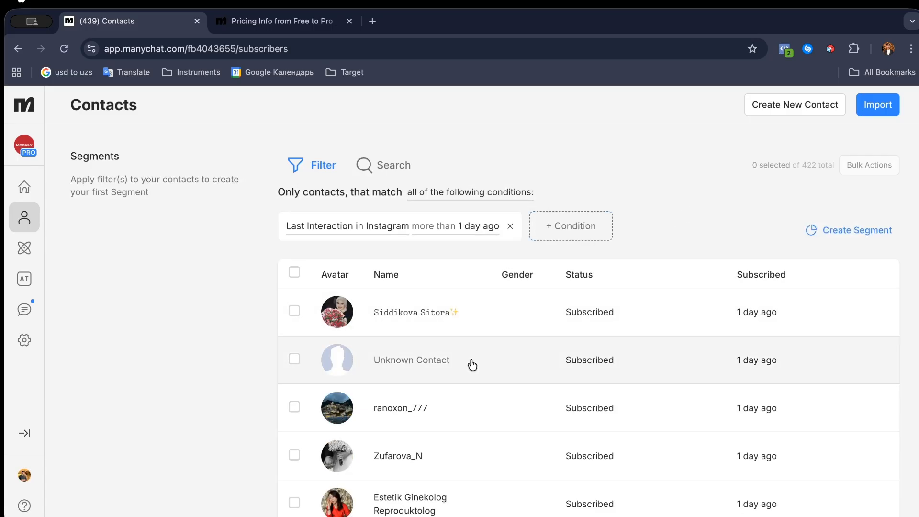
- Select all the filtered contacts and delete them in bulk, confirming with the word "delete"
{"action": "scroll", "coordinate": [469, 365], "scroll_direction": "down", "scroll_amount": 3}
{"action": "scroll", "coordinate": [470, 365], "scroll_direction": "up", "scroll_amount": 3}
{"action": "left_click", "coordinate": [294, 272]}
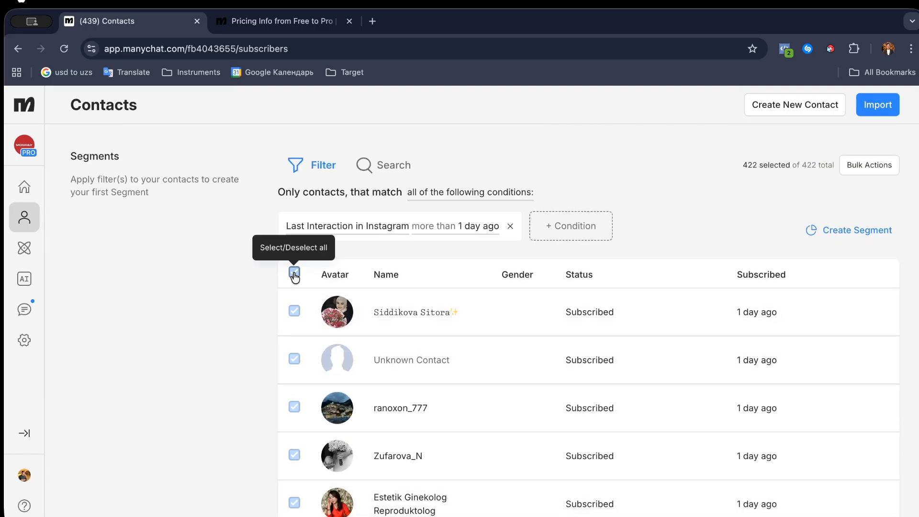
{"action": "left_click", "coordinate": [861, 170]}
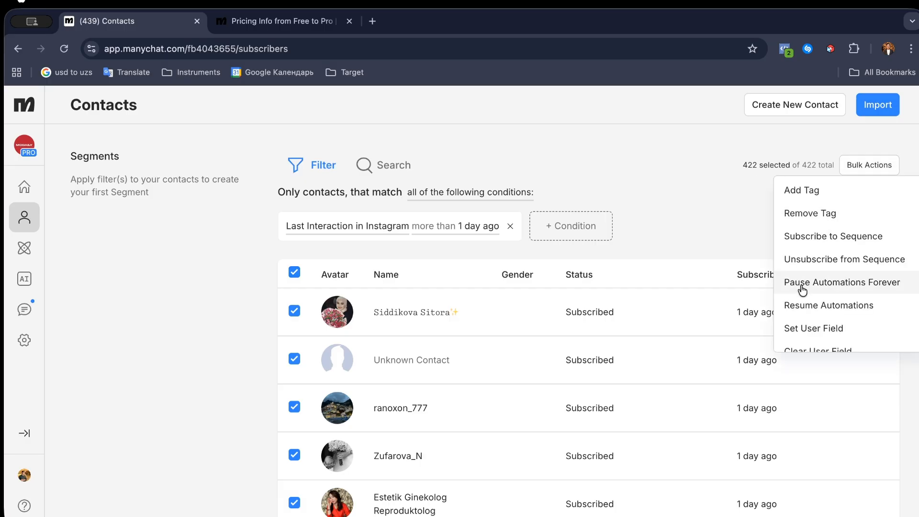
{"action": "scroll", "coordinate": [800, 289], "scroll_direction": "down", "scroll_amount": 3}
{"action": "left_click", "coordinate": [832, 296]}
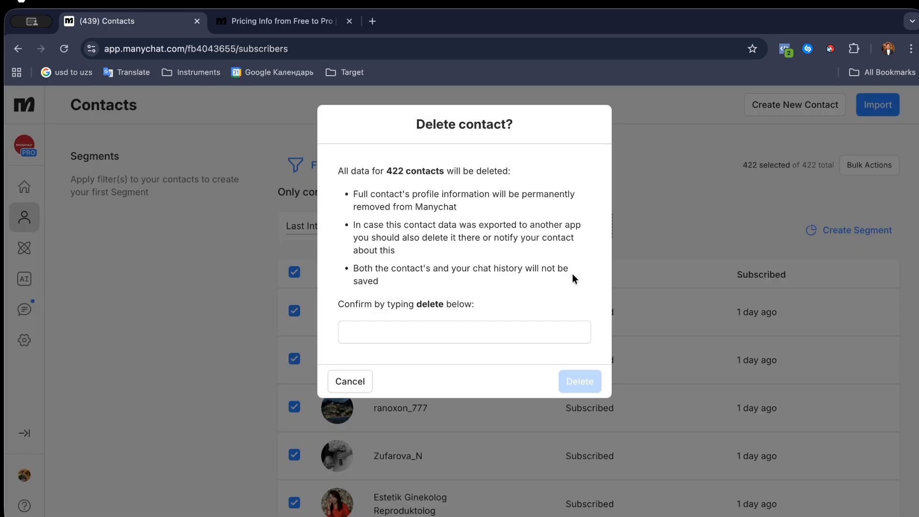
{"action": "double_click", "coordinate": [429, 300]}
{"action": "key", "text": "super+c"}
{"action": "left_click", "coordinate": [424, 328]}
{"action": "key", "text": "super+v"}
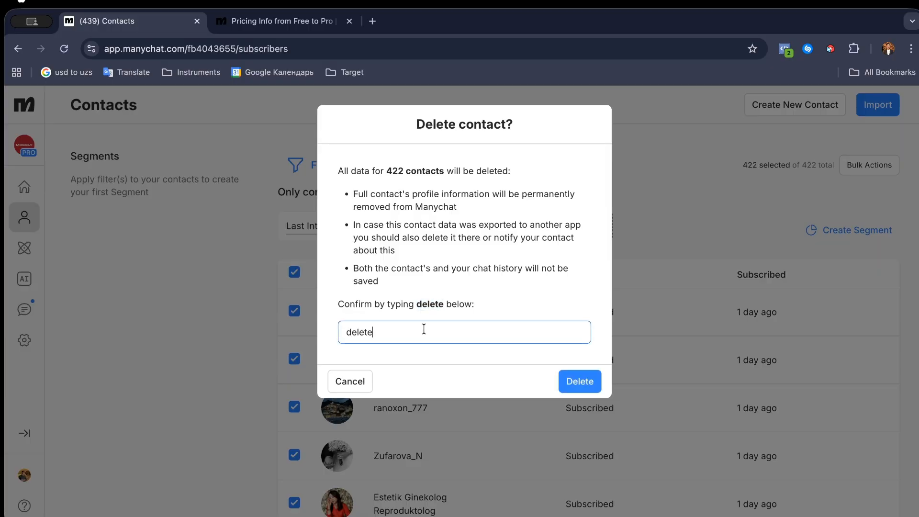
{"action": "left_click", "coordinate": [579, 381]}
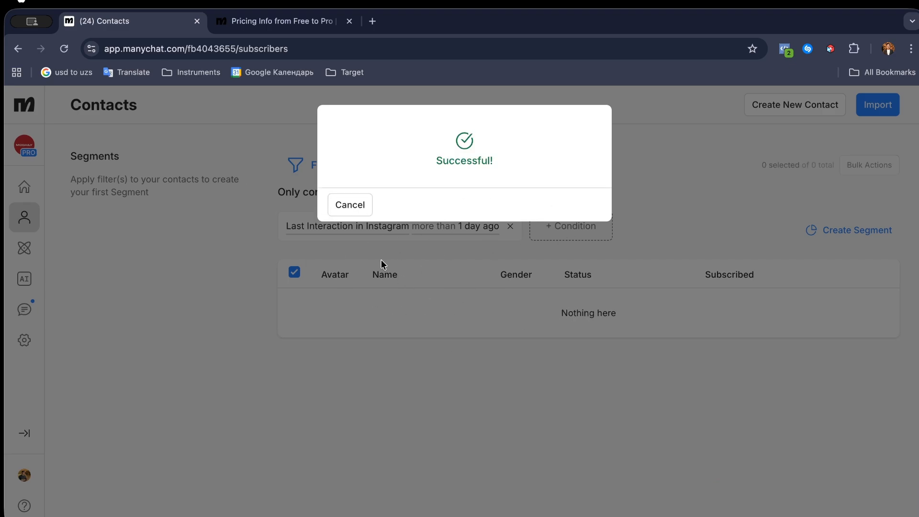
{"action": "left_click", "coordinate": [351, 206]}
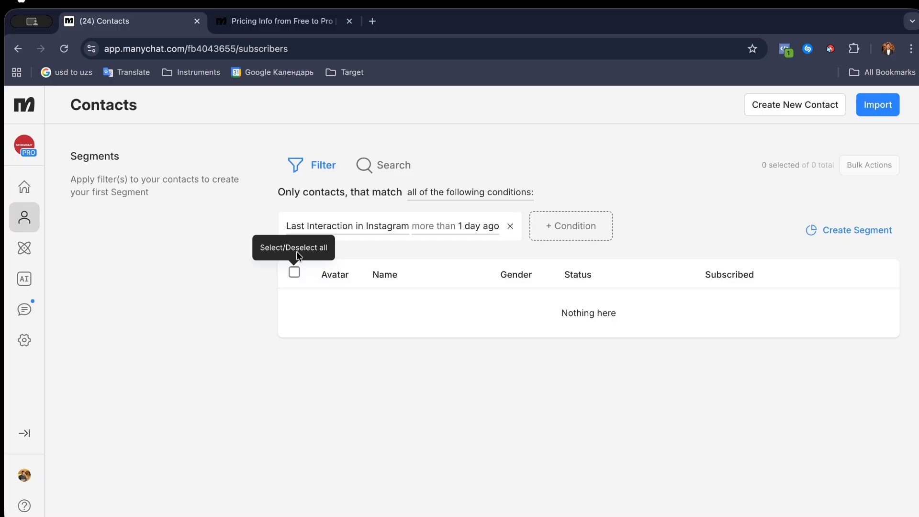
- Create a new automation from scratch, starting with a blank
{"action": "left_click", "coordinate": [24, 252]}
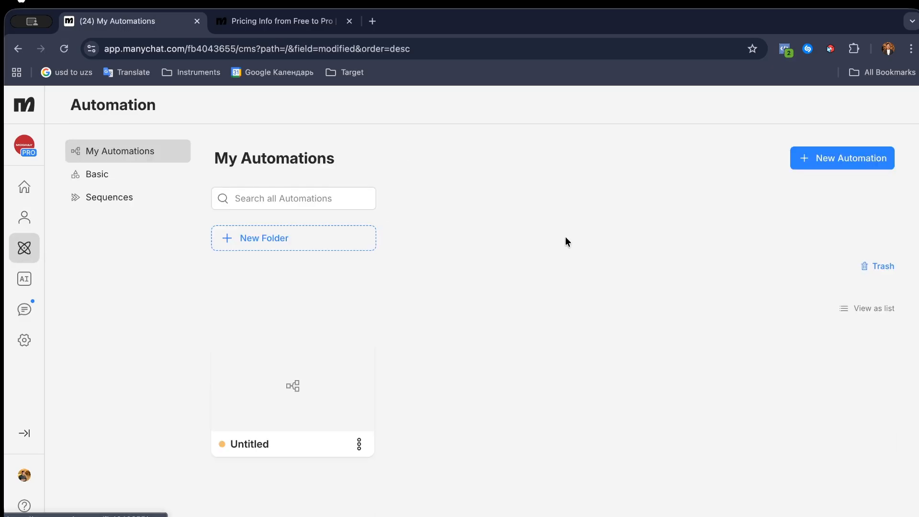
{"action": "left_click", "coordinate": [831, 164]}
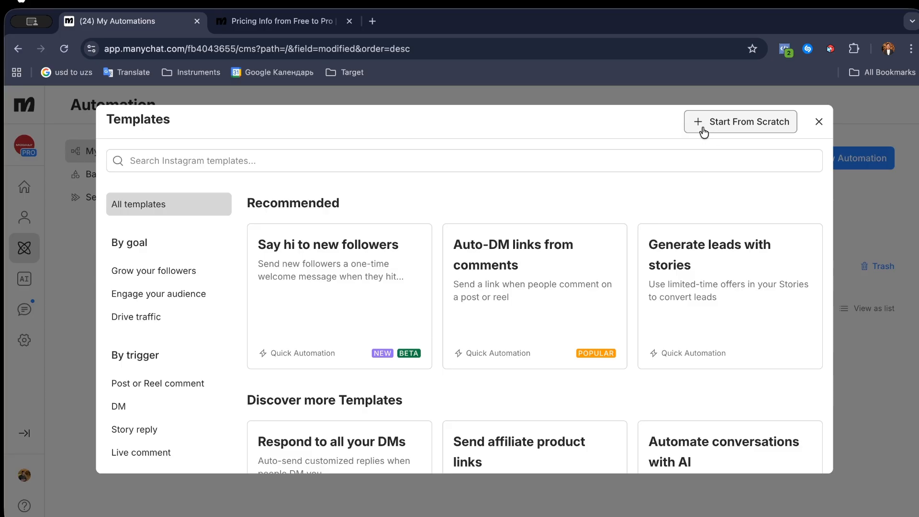
{"action": "left_click", "coordinate": [750, 126]}
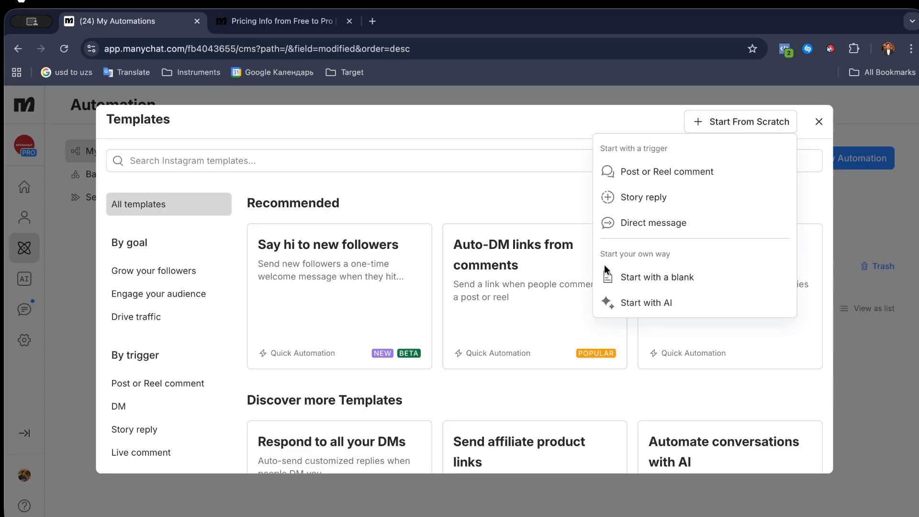
{"action": "left_click", "coordinate": [663, 284]}
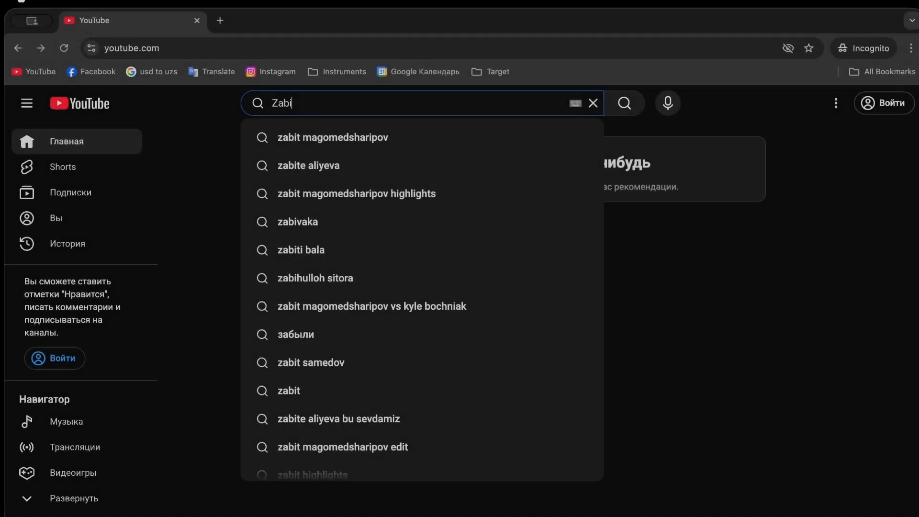
- Search YouTube for the creator's channel by full name and look through the channel's videos
{"action": "type", "text": "hull"}
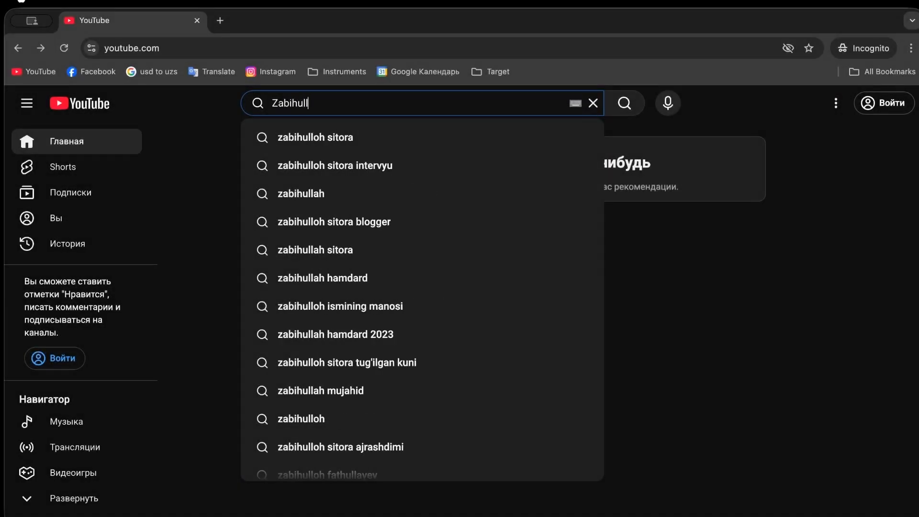
{"action": "type", "text": "o Fathullayev"}
{"action": "key", "text": "Return"}
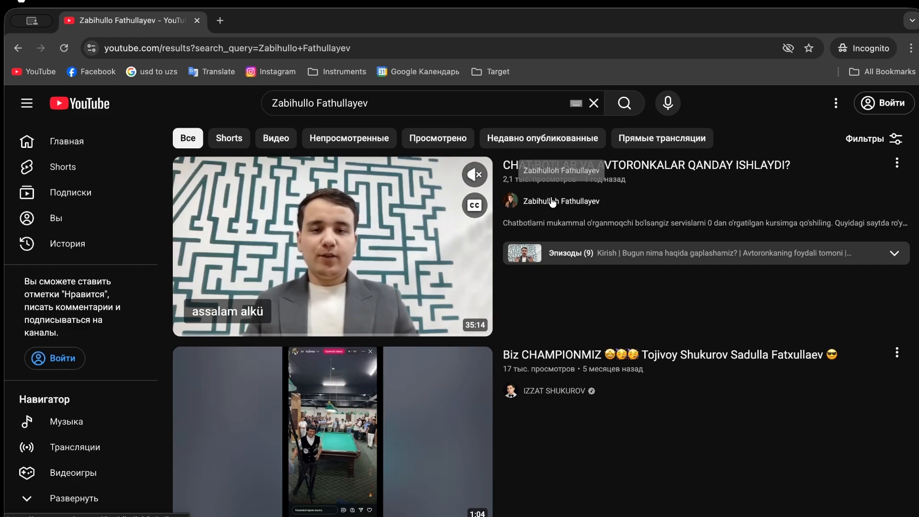
{"action": "left_click", "coordinate": [553, 201]}
{"action": "scroll", "coordinate": [553, 201], "scroll_direction": "down", "scroll_amount": 5}
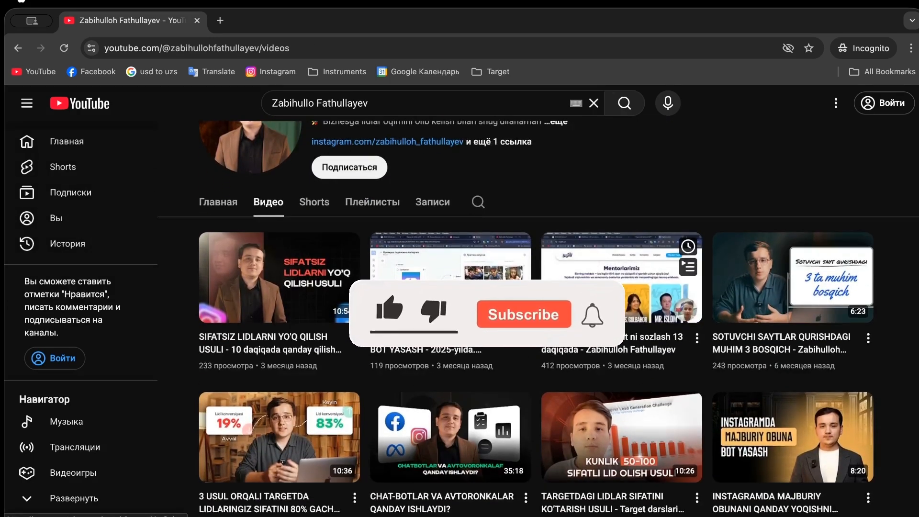
{"action": "scroll", "coordinate": [538, 128], "scroll_direction": "down", "scroll_amount": 2}
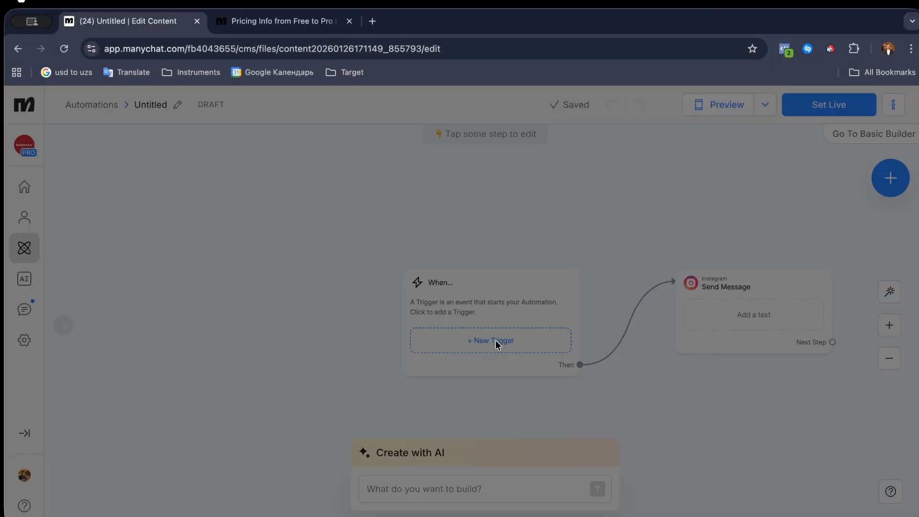
- Add a contact event trigger to the automation that fires when a new contact is created
{"action": "left_click", "coordinate": [497, 345]}
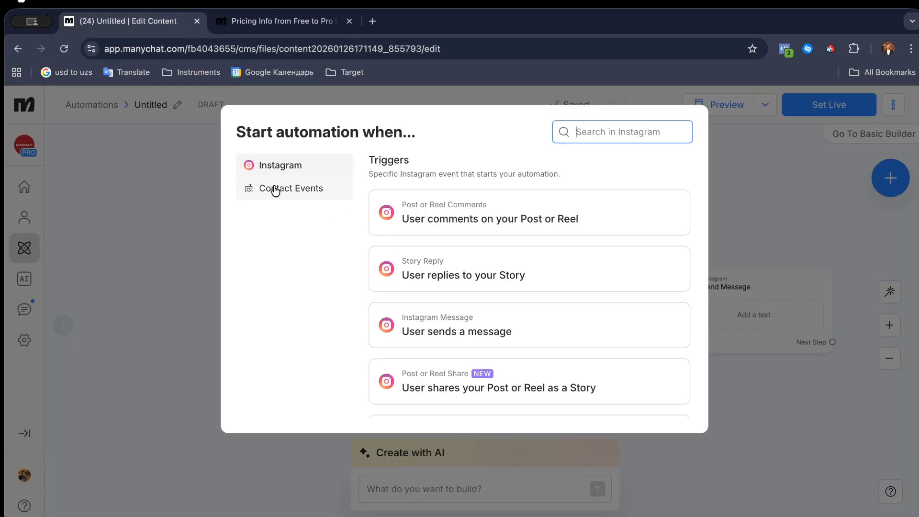
{"action": "left_click", "coordinate": [290, 191]}
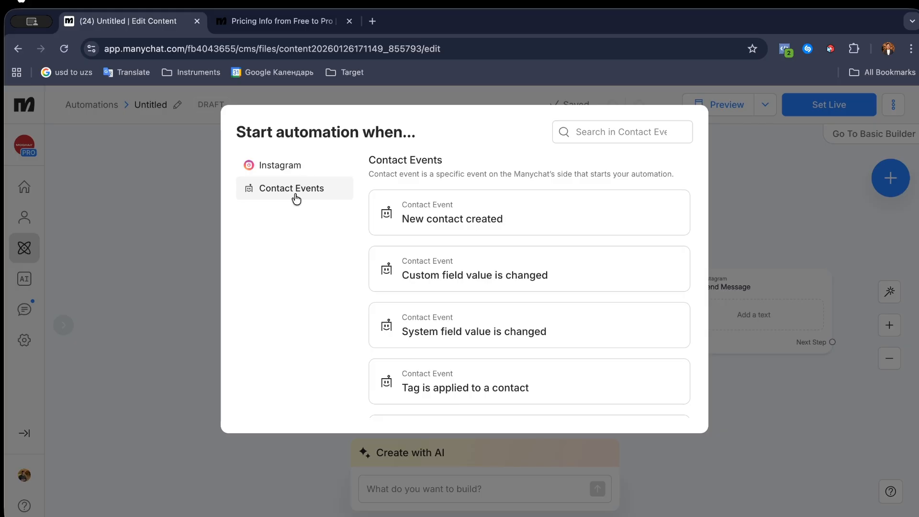
{"action": "left_click", "coordinate": [483, 228]}
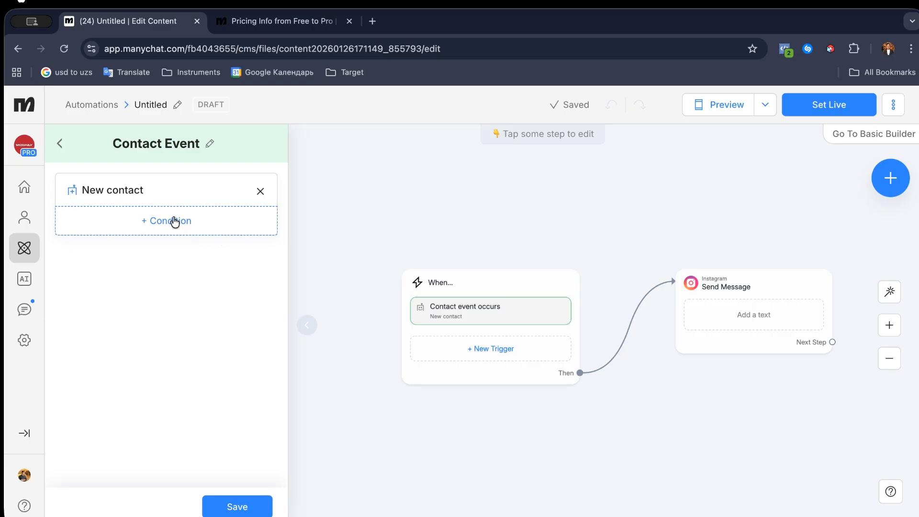
{"action": "left_click", "coordinate": [309, 266]}
- Delete the Instagram Send Message step from the automation and confirm the deletion
{"action": "left_click_drag", "start_coordinate": [541, 249], "coordinate": [362, 247]}
{"action": "mouse_move", "coordinate": [599, 273]}
{"action": "left_click", "coordinate": [585, 241]}
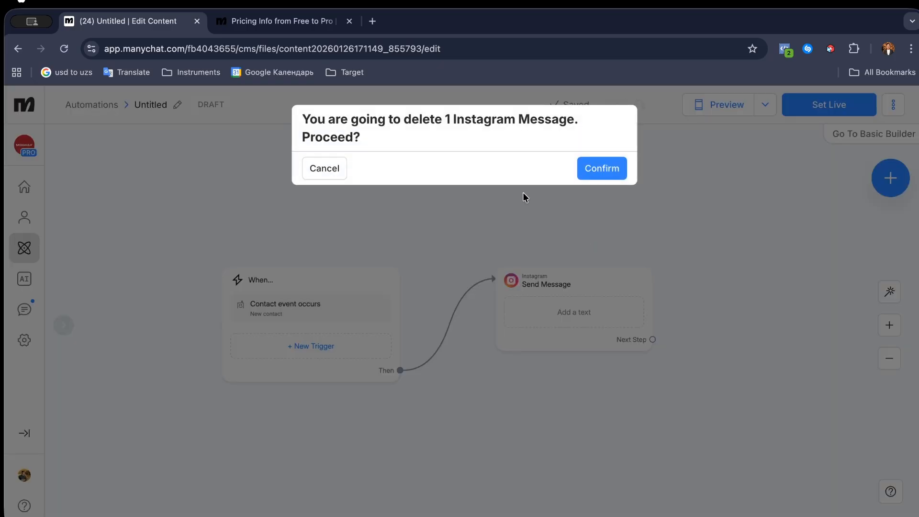
{"action": "left_click", "coordinate": [594, 168]}
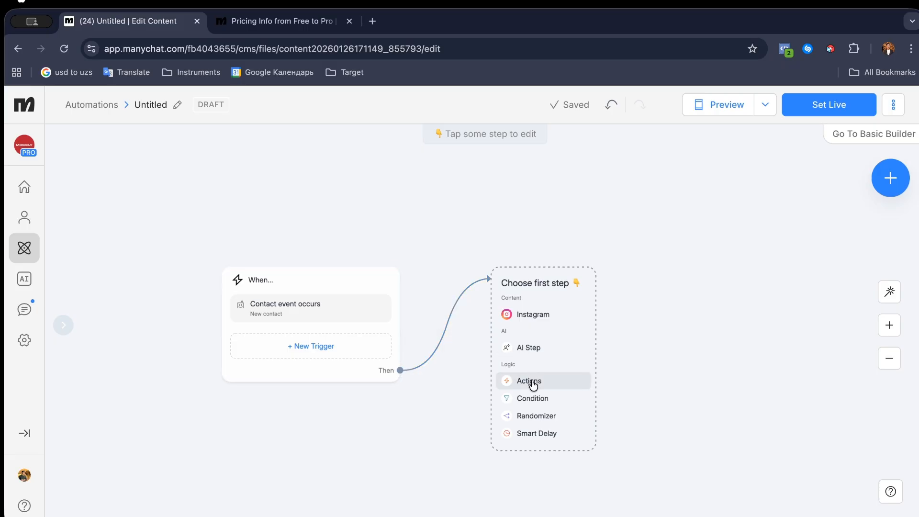
- Add a Smart Delay as the first step and set its duration to 3 days
{"action": "left_click", "coordinate": [534, 432]}
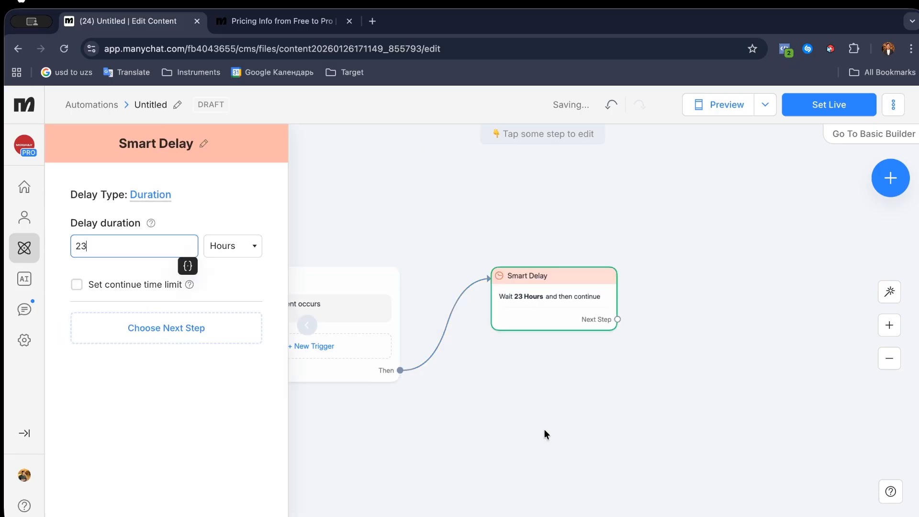
{"action": "double_click", "coordinate": [128, 244]}
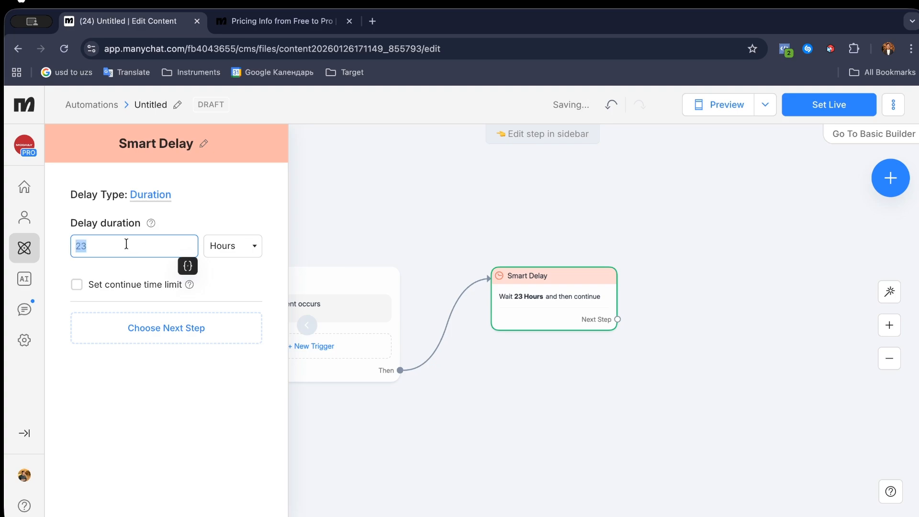
{"action": "left_click", "coordinate": [226, 248]}
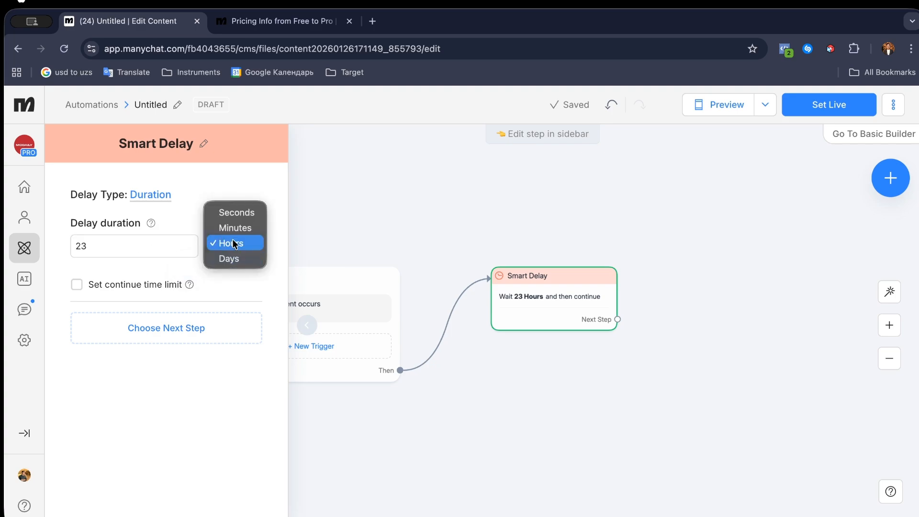
{"action": "left_click", "coordinate": [230, 258]}
{"action": "left_click", "coordinate": [129, 242]}
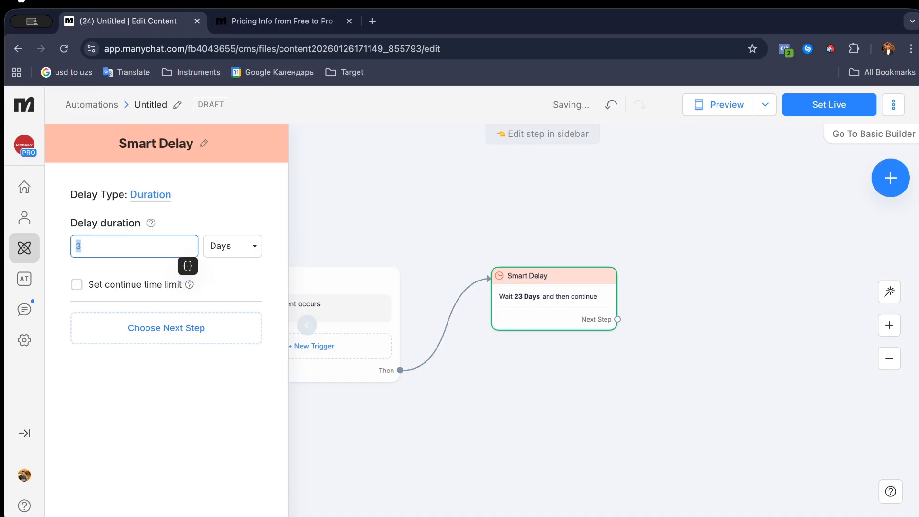
{"action": "left_click", "coordinate": [173, 425]}
{"action": "left_click", "coordinate": [315, 383]}
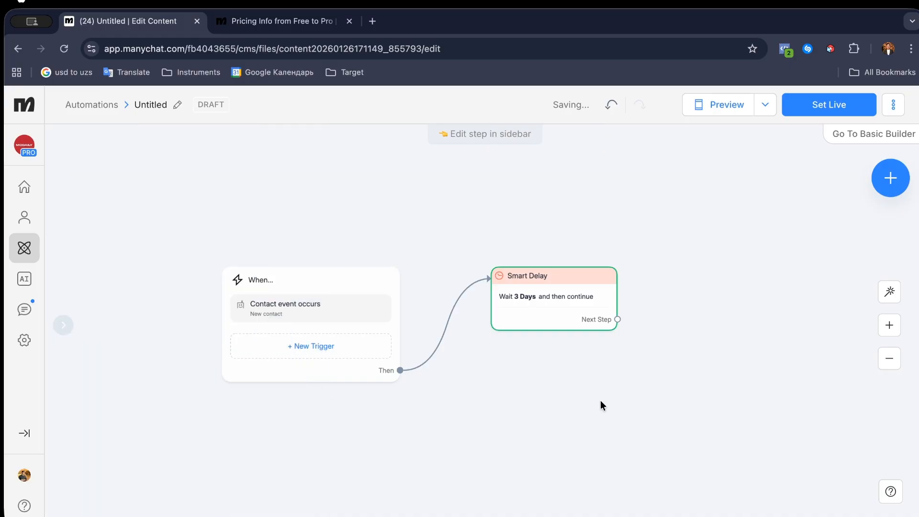
- Connect the Smart Delay to a new Actions step containing the Delete Contact action
{"action": "left_click_drag", "start_coordinate": [602, 405], "coordinate": [402, 405]}
{"action": "left_click_drag", "start_coordinate": [419, 319], "coordinate": [537, 296]}
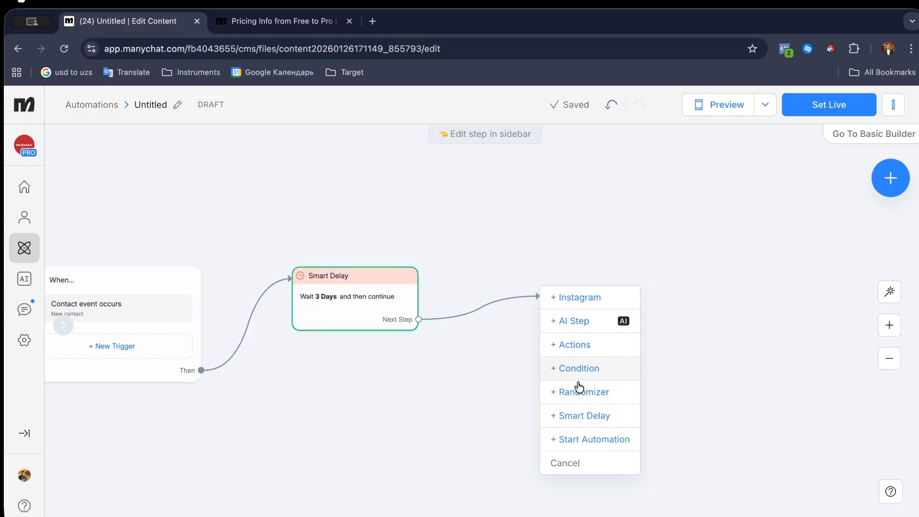
{"action": "left_click", "coordinate": [586, 345]}
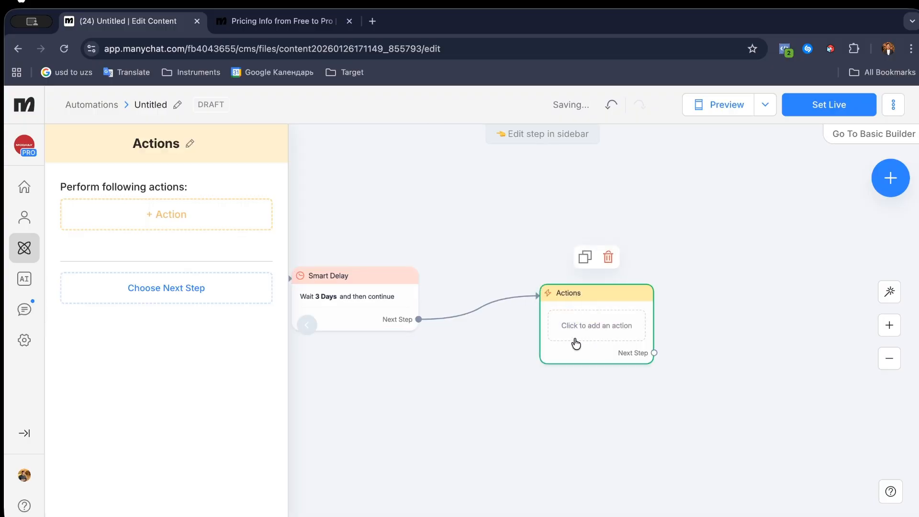
{"action": "left_click", "coordinate": [176, 205]}
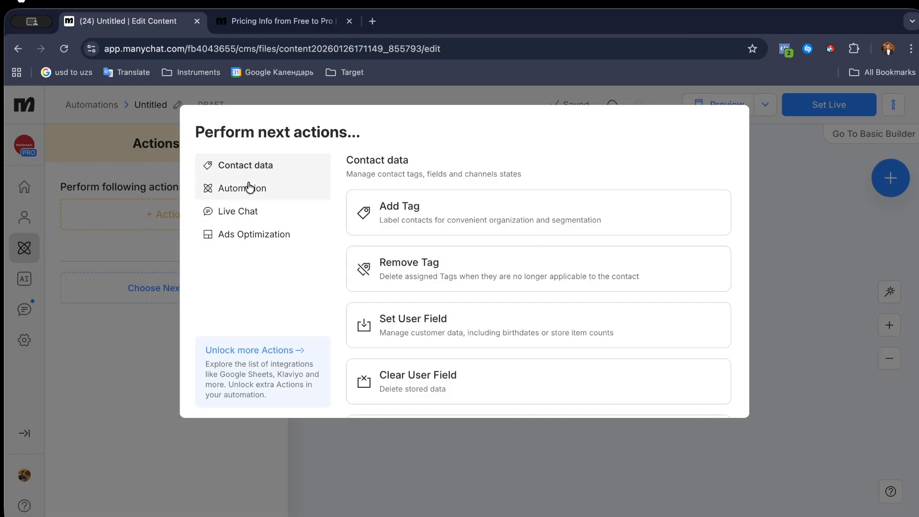
{"action": "scroll", "coordinate": [467, 310], "scroll_direction": "down", "scroll_amount": 2}
{"action": "scroll", "coordinate": [467, 310], "scroll_direction": "down", "scroll_amount": 2}
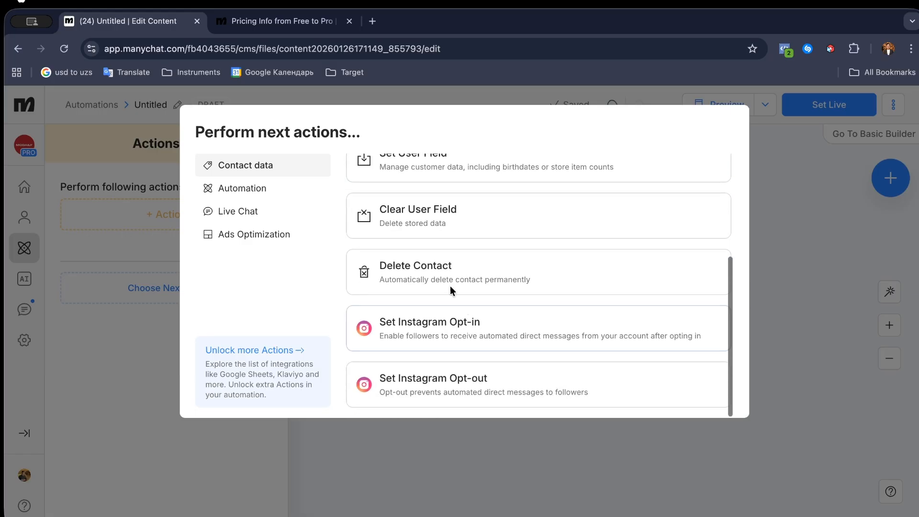
{"action": "left_click", "coordinate": [421, 277]}
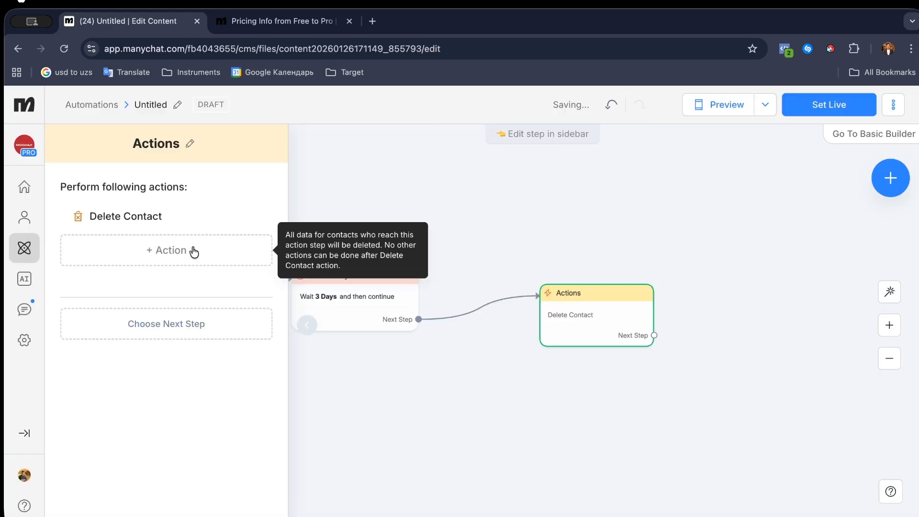
{"action": "mouse_move", "coordinate": [574, 318]}
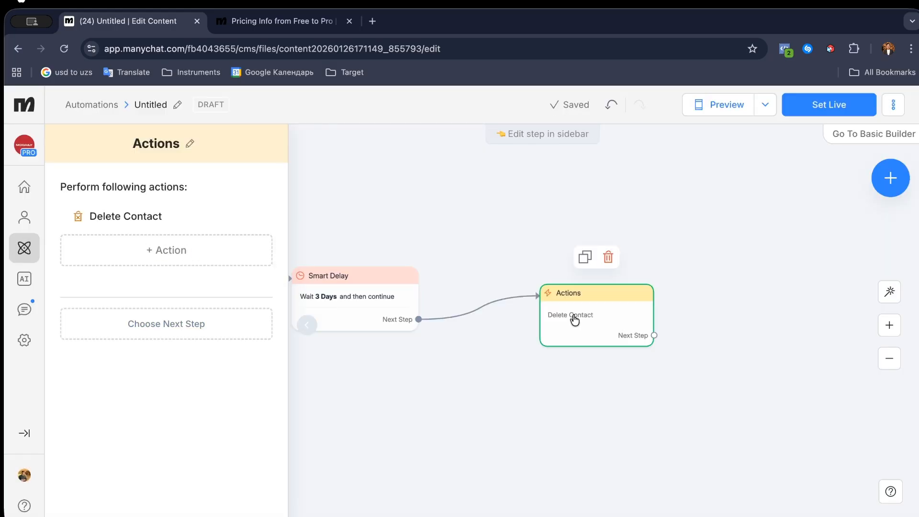
{"action": "left_click", "coordinate": [314, 269]}
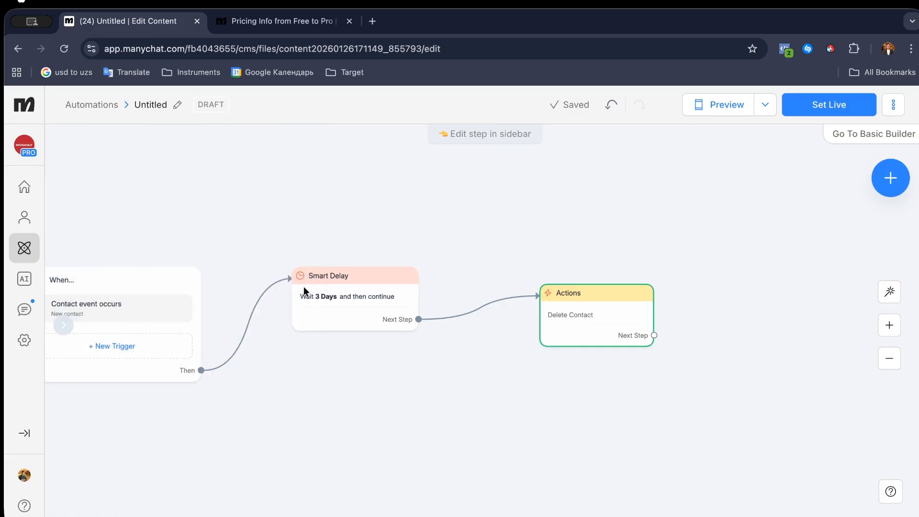
- Set the automation live by confirming contact deletion with the word "confirm", and turn on the New contact trigger
{"action": "left_click", "coordinate": [834, 109]}
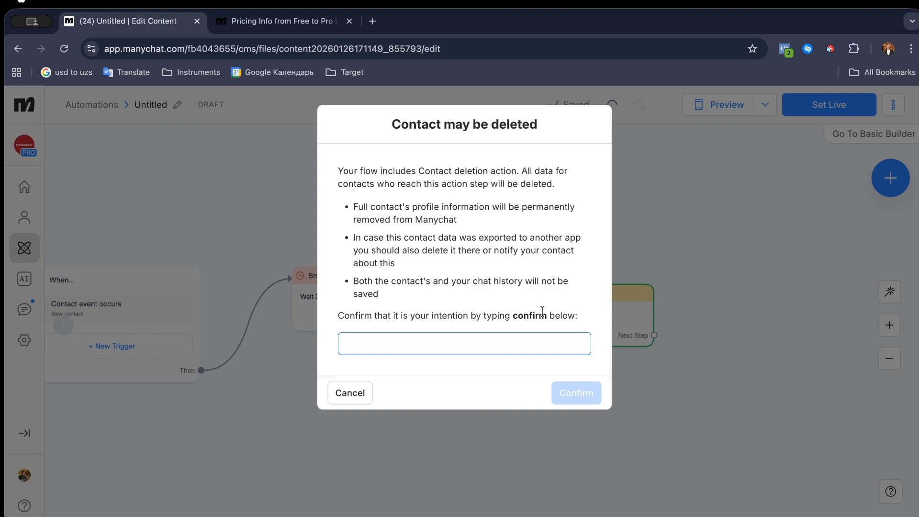
{"action": "double_click", "coordinate": [539, 312]}
{"action": "key", "text": "ctrl+c"}
{"action": "left_click", "coordinate": [450, 348]}
{"action": "key", "text": "ctrl+v"}
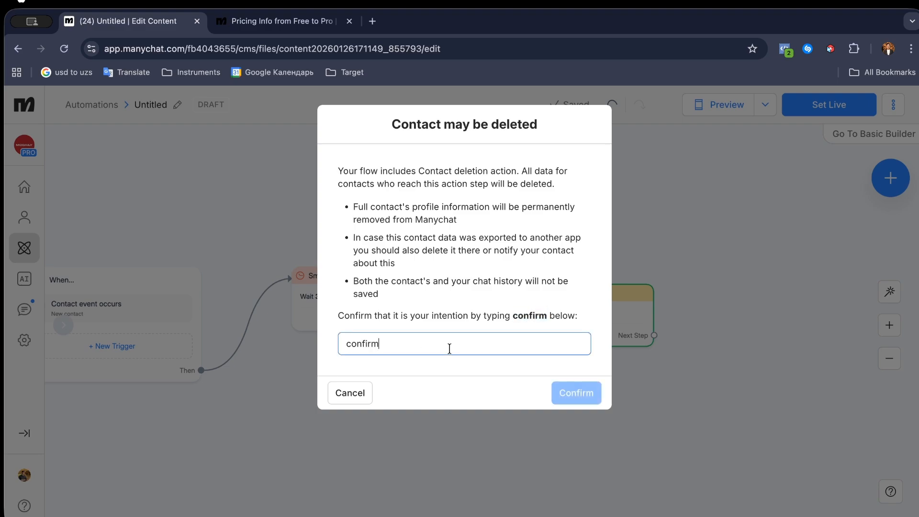
{"action": "left_click", "coordinate": [592, 396]}
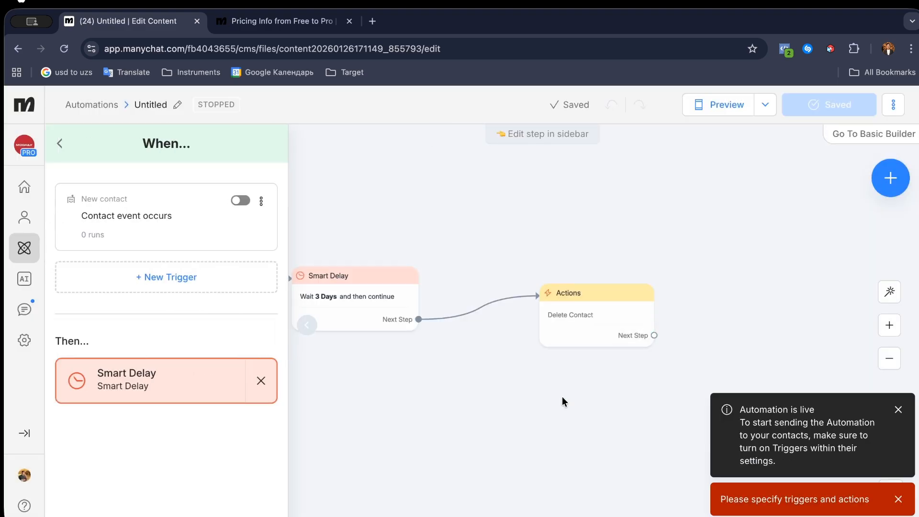
{"action": "left_click", "coordinate": [237, 201]}
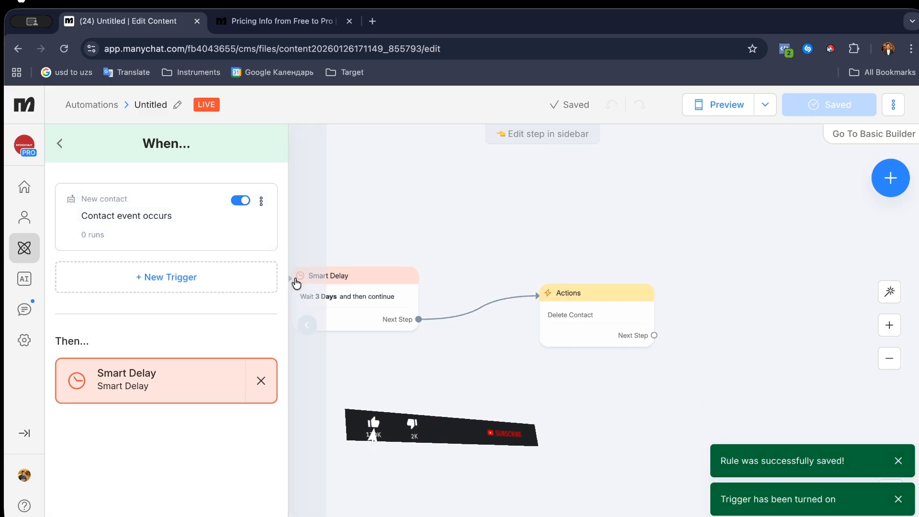
{"action": "left_click", "coordinate": [297, 284]}
- Reroute the Smart Delay to a new Condition step that checks for Last Interaction in Instagram more than 1 day ago
{"action": "left_click_drag", "start_coordinate": [338, 387], "coordinate": [467, 380]}
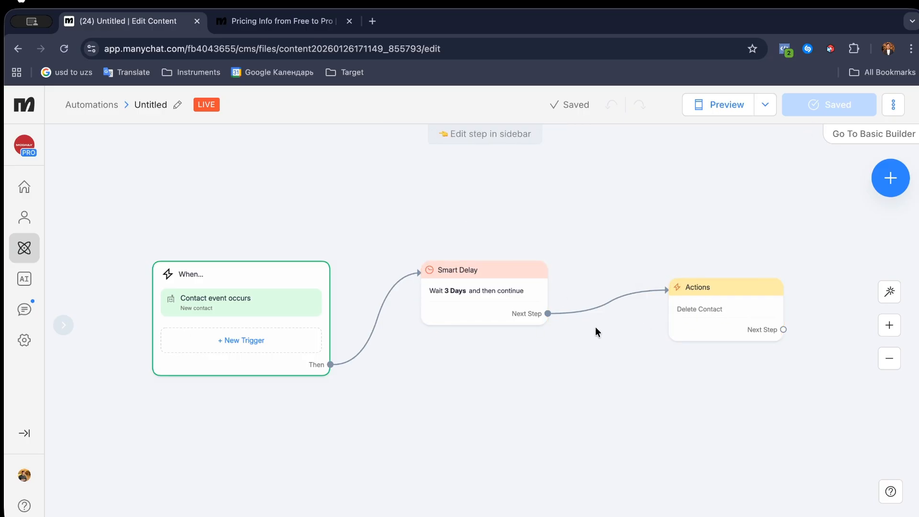
{"action": "left_click_drag", "start_coordinate": [547, 313], "coordinate": [612, 359]}
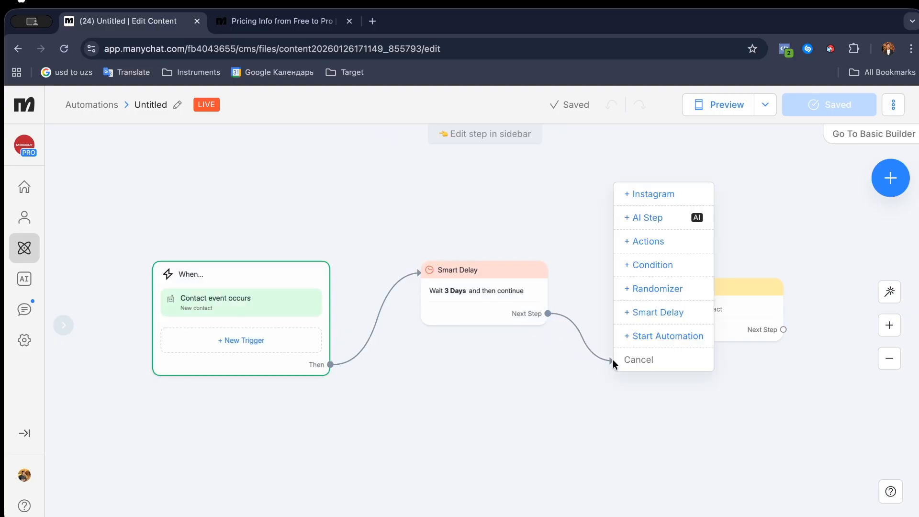
{"action": "left_click", "coordinate": [663, 267]}
{"action": "left_click", "coordinate": [168, 229]}
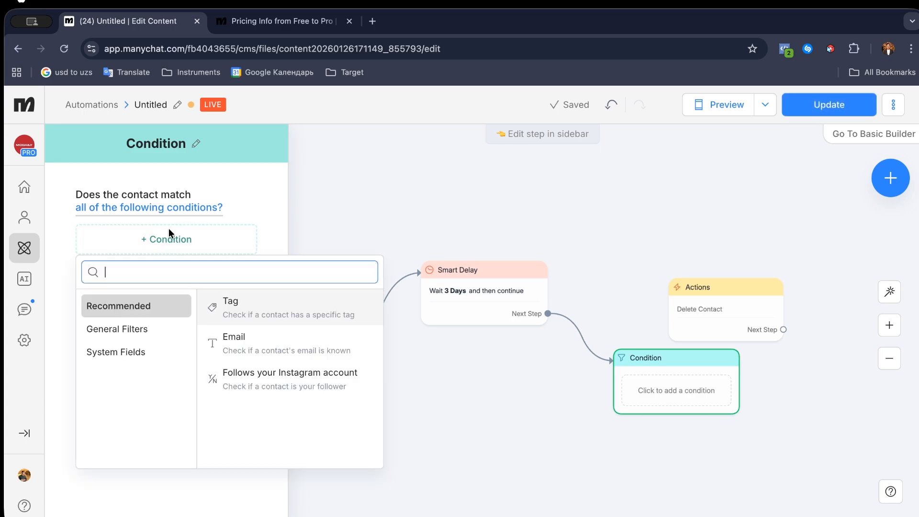
{"action": "left_click", "coordinate": [134, 351]}
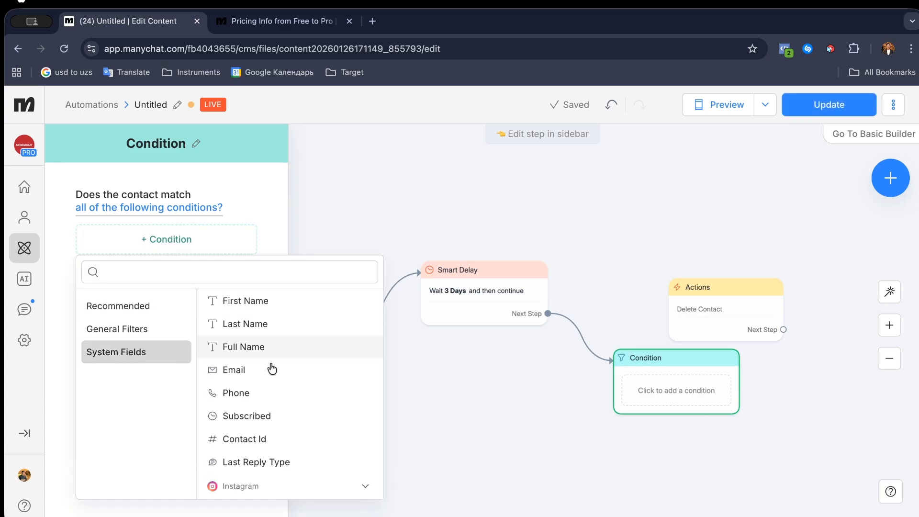
{"action": "left_click", "coordinate": [289, 486]}
{"action": "scroll", "coordinate": [291, 433], "scroll_direction": "down", "scroll_amount": 4}
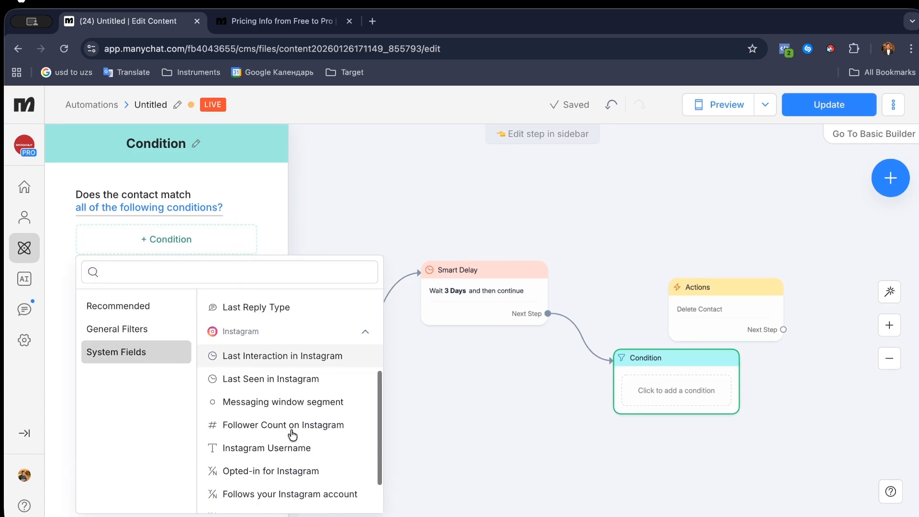
{"action": "left_click", "coordinate": [276, 342]}
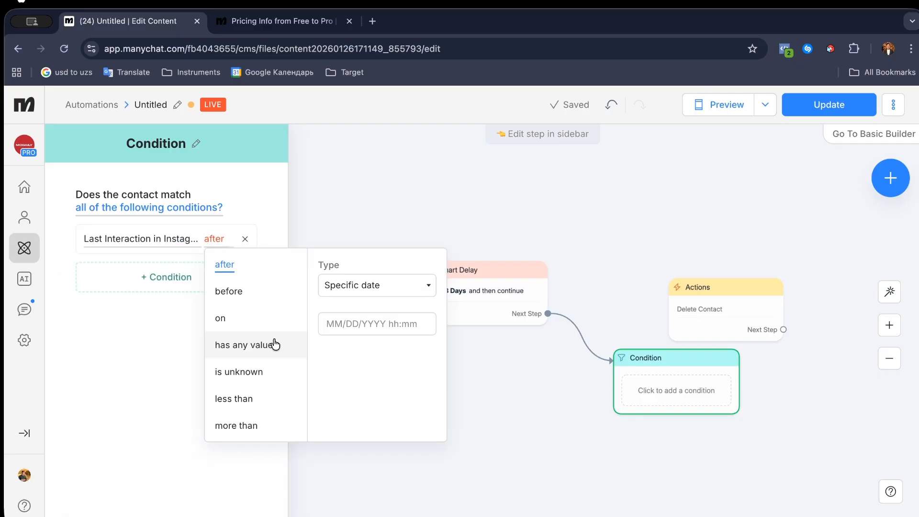
{"action": "left_click", "coordinate": [239, 425]}
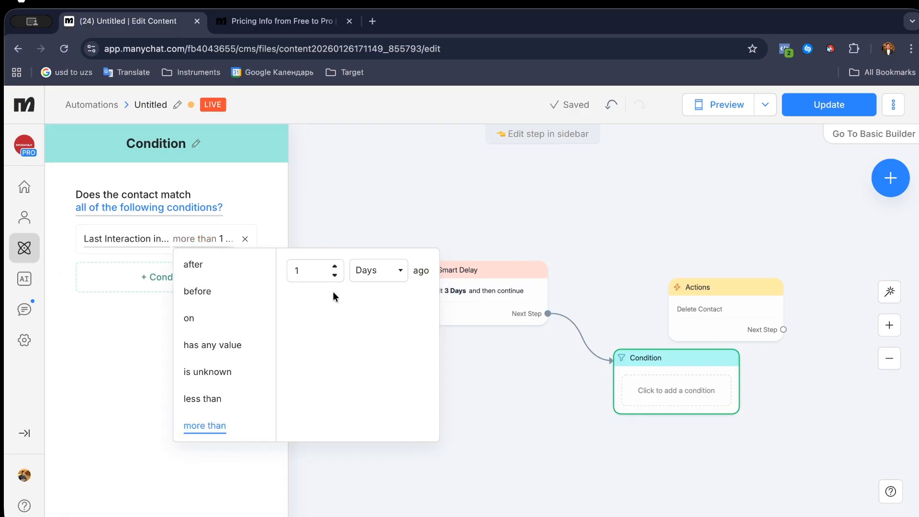
{"action": "left_click", "coordinate": [169, 400]}
{"action": "left_click", "coordinate": [317, 372]}
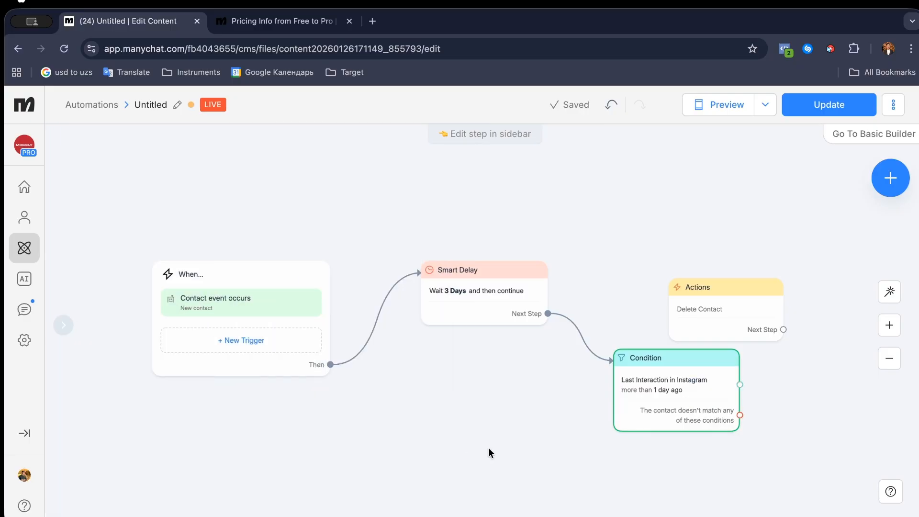
- Connect the Condition's matching output to the Delete Contact step and auto-arrange the steps
{"action": "left_click_drag", "start_coordinate": [488, 449], "coordinate": [281, 444]}
{"action": "mouse_move", "coordinate": [509, 406]}
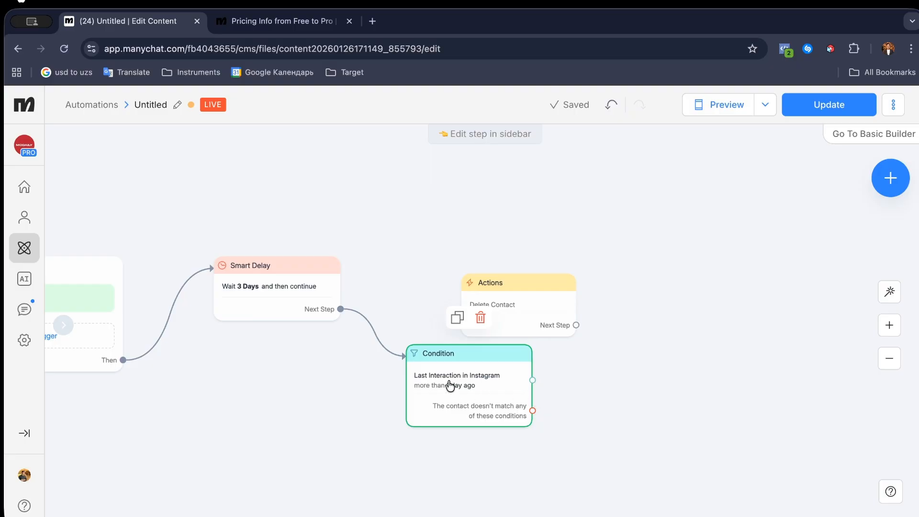
{"action": "left_click_drag", "start_coordinate": [533, 378], "coordinate": [536, 309]}
{"action": "left_click", "coordinate": [889, 293]}
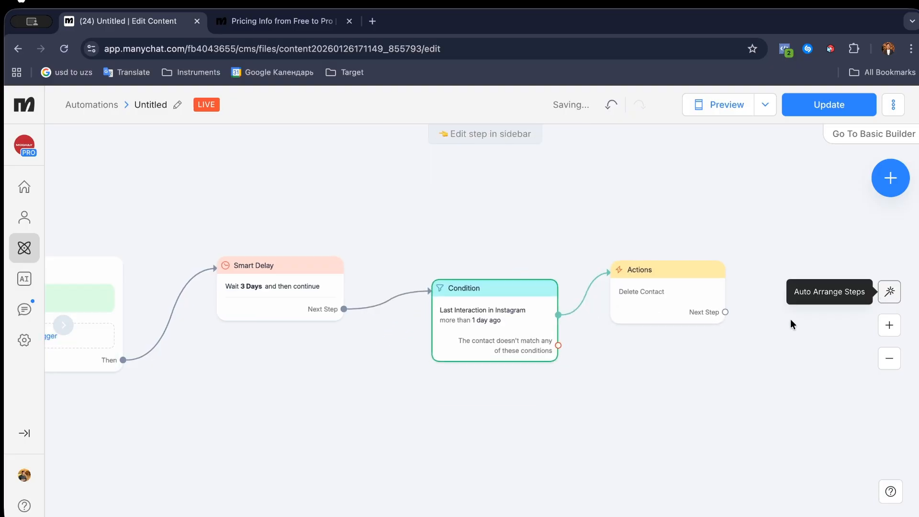
- Duplicate the 3-day Smart Delay, place the copy below the Condition, and connect the Condition's non-matching output to it
{"action": "left_click_drag", "start_coordinate": [568, 322], "coordinate": [559, 409]}
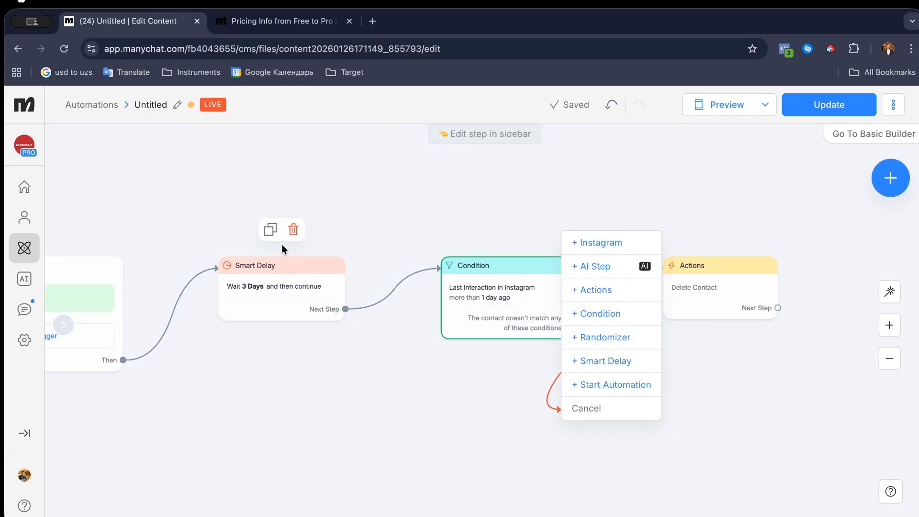
{"action": "left_click", "coordinate": [270, 230]}
{"action": "left_click_drag", "start_coordinate": [535, 361], "coordinate": [626, 412]}
{"action": "left_click", "coordinate": [306, 332]}
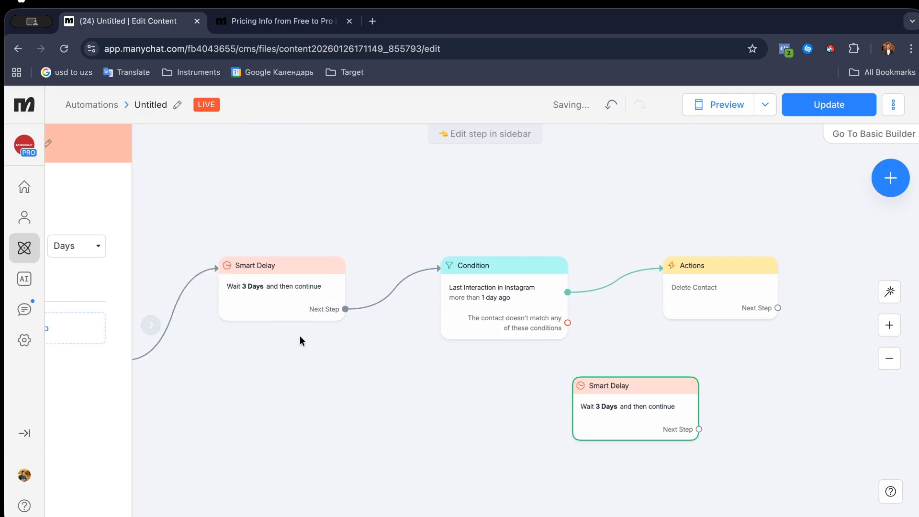
{"action": "left_click_drag", "start_coordinate": [568, 322], "coordinate": [581, 396]}
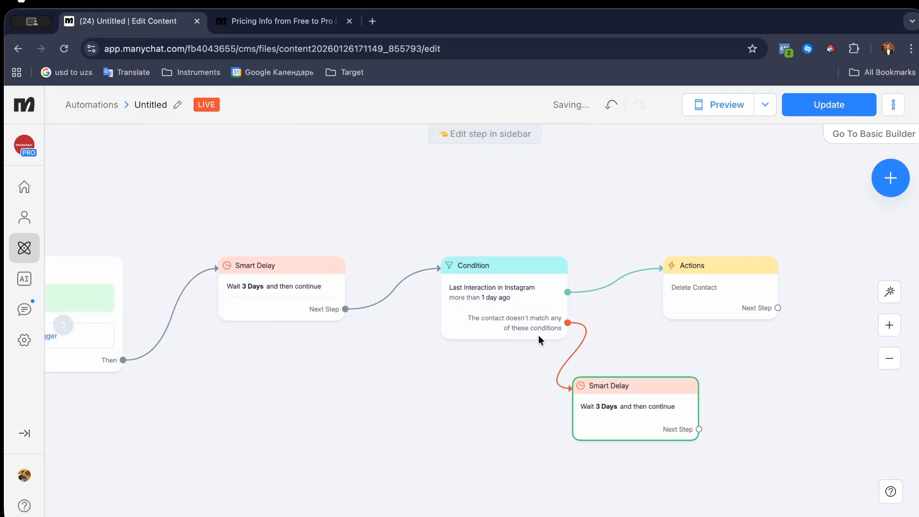
{"action": "mouse_move", "coordinate": [499, 261]}
{"action": "left_click", "coordinate": [492, 235]}
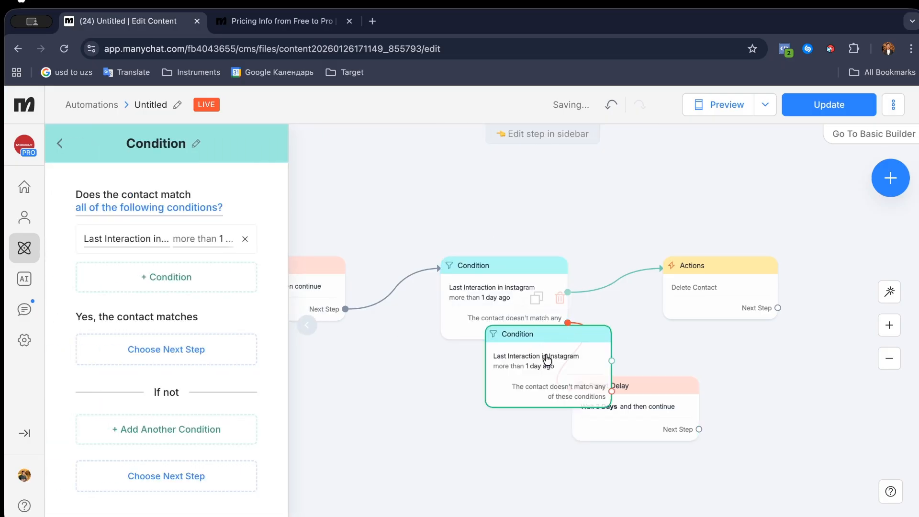
{"action": "left_click", "coordinate": [558, 299]}
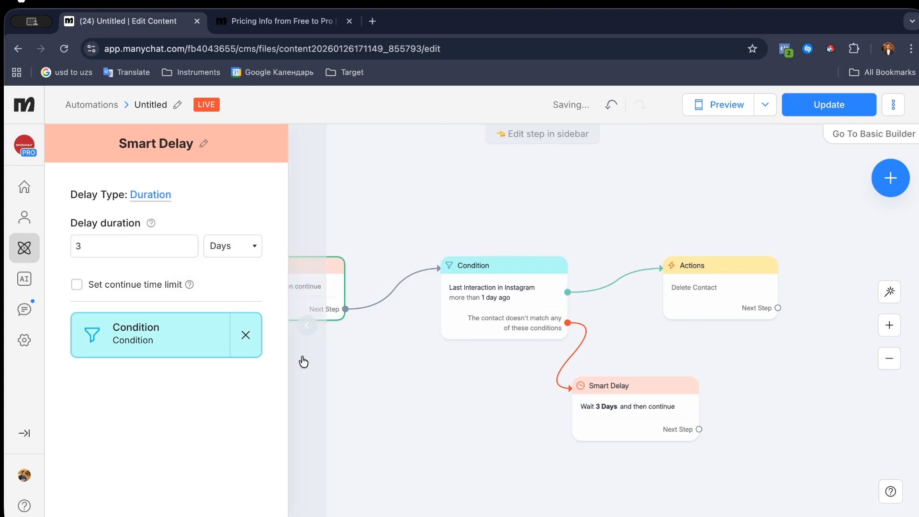
{"action": "left_click", "coordinate": [306, 325]}
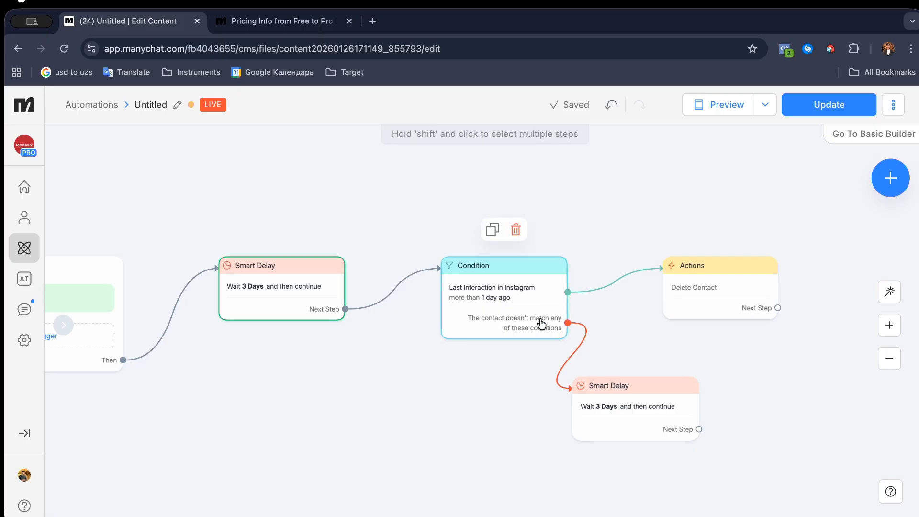
- Connect the lower Smart Delay to the Delete Contact step and update the live automation, confirming contact deletion with the word "confirm"
{"action": "left_click_drag", "start_coordinate": [698, 429], "coordinate": [728, 302]}
{"action": "left_click", "coordinate": [845, 106]}
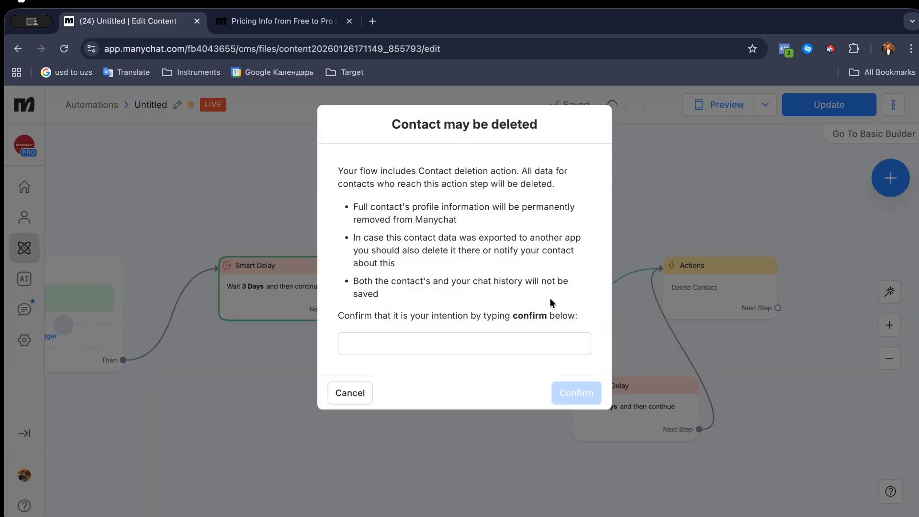
{"action": "double_click", "coordinate": [531, 315]}
{"action": "key", "text": "super+c"}
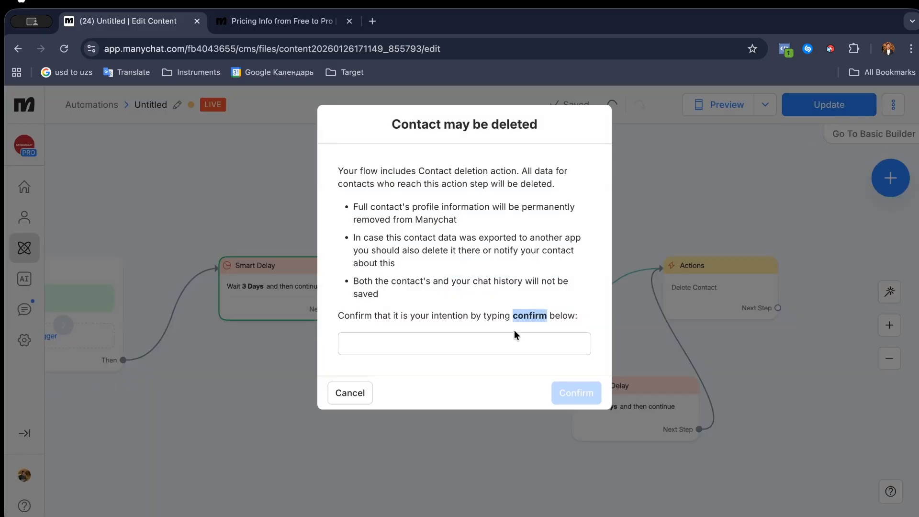
{"action": "left_click", "coordinate": [478, 344]}
{"action": "key", "text": "super+v"}
{"action": "left_click", "coordinate": [584, 397]}
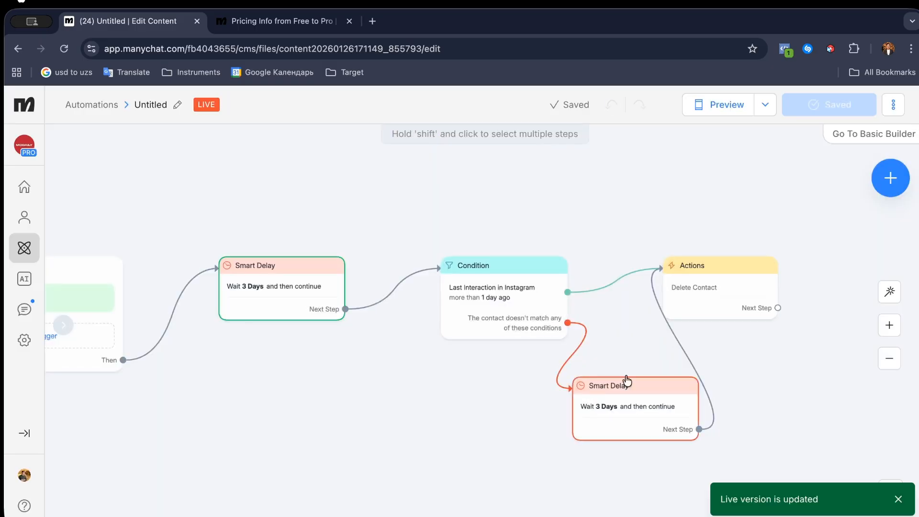
{"action": "left_click", "coordinate": [889, 292]}
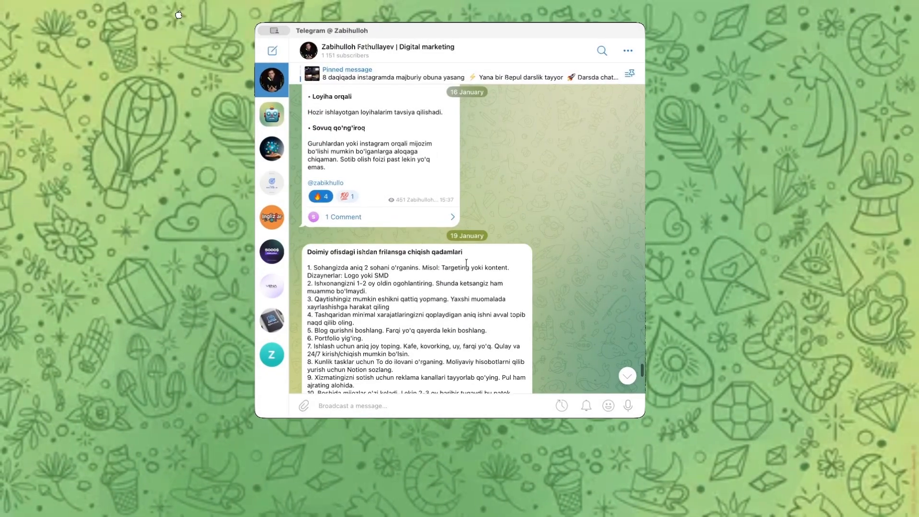
{"action": "scroll", "coordinate": [402, 229], "scroll_direction": "down", "scroll_amount": 10}
{"action": "scroll", "coordinate": [466, 263], "scroll_direction": "down", "scroll_amount": 10}
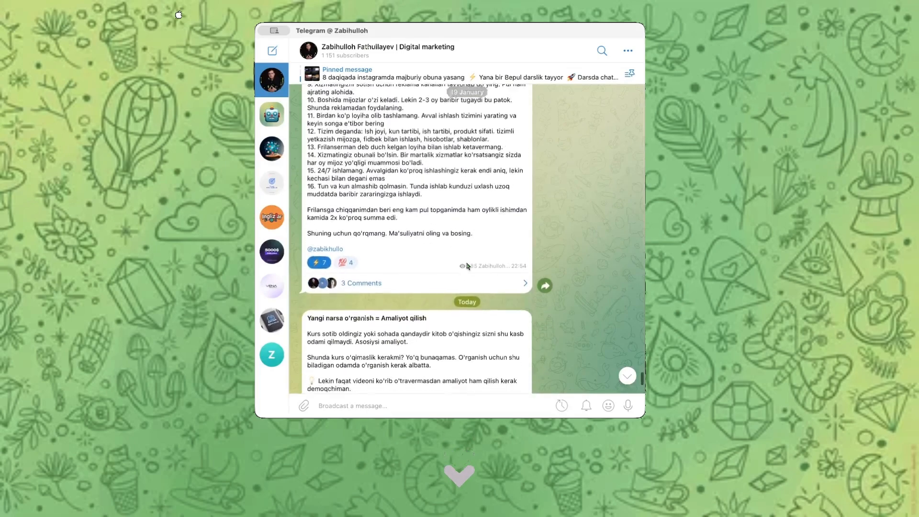